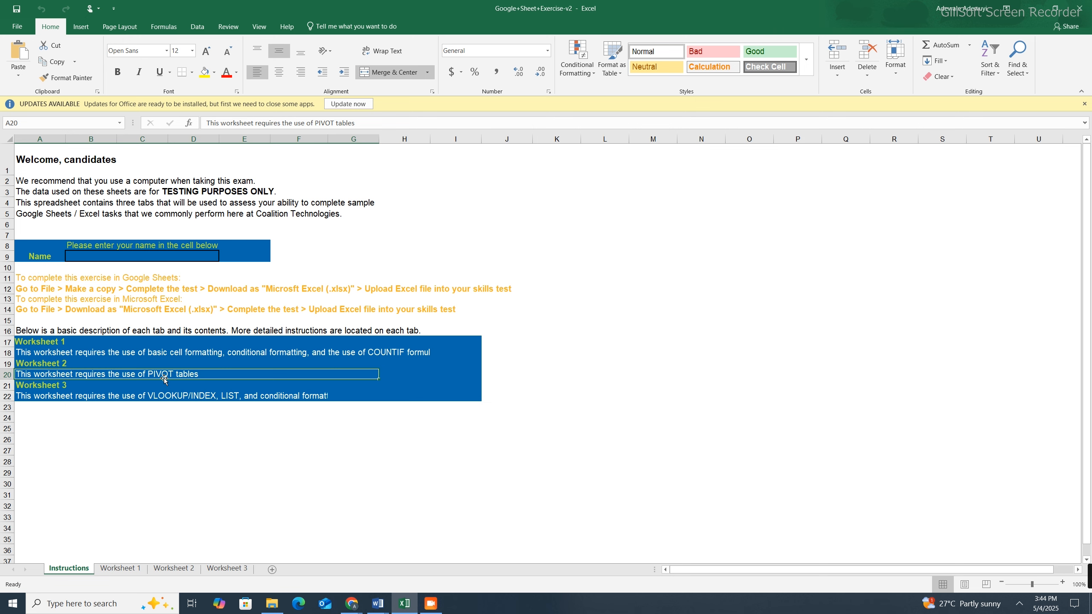
- Open Worksheet 1 and read its first set of instructions, on formatting row 1
{"action": "left_click", "coordinate": [177, 398]}
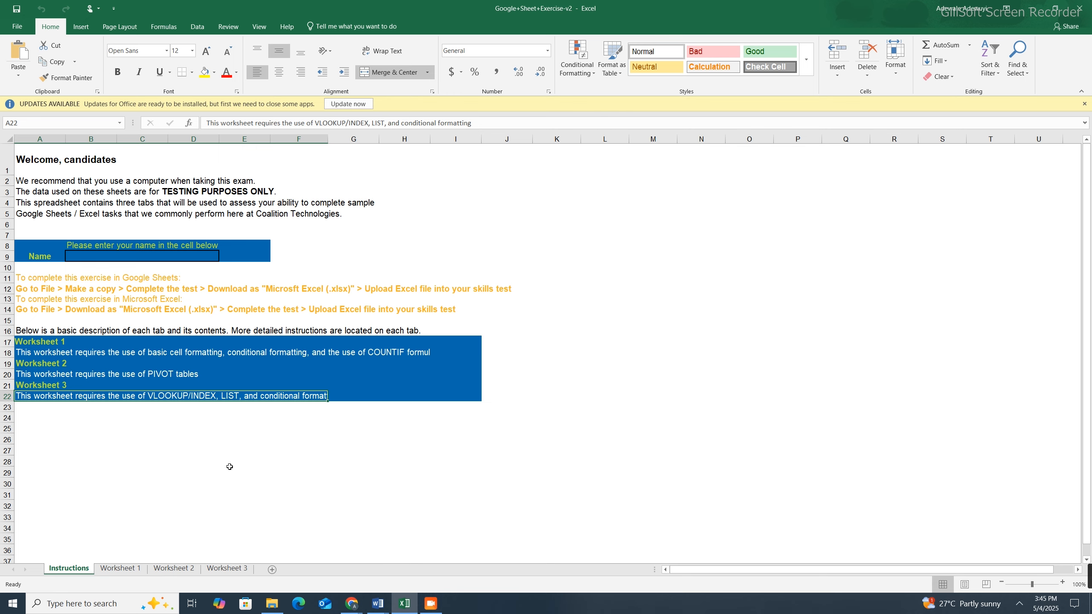
{"action": "left_click", "coordinate": [130, 570]}
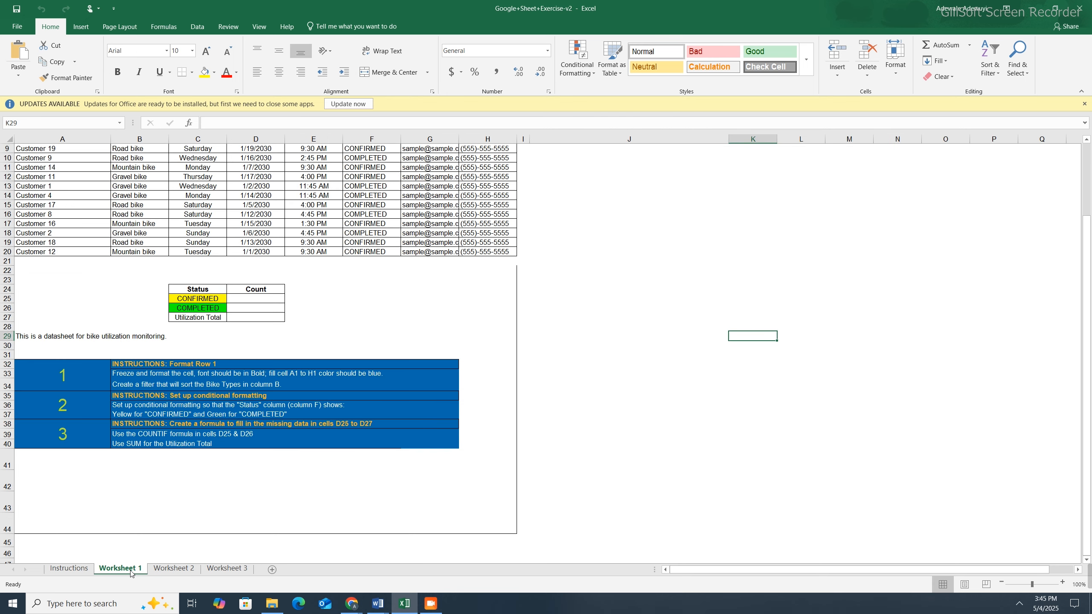
{"action": "scroll", "coordinate": [220, 361], "scroll_direction": "up", "scroll_amount": 3}
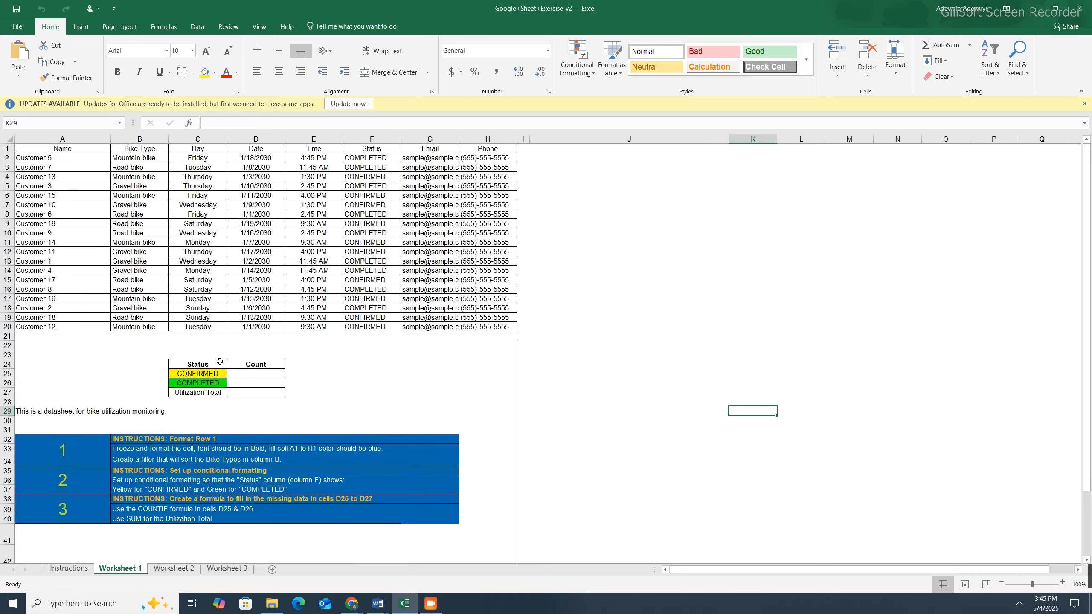
{"action": "left_click", "coordinate": [158, 148]}
{"action": "left_click", "coordinate": [198, 149]}
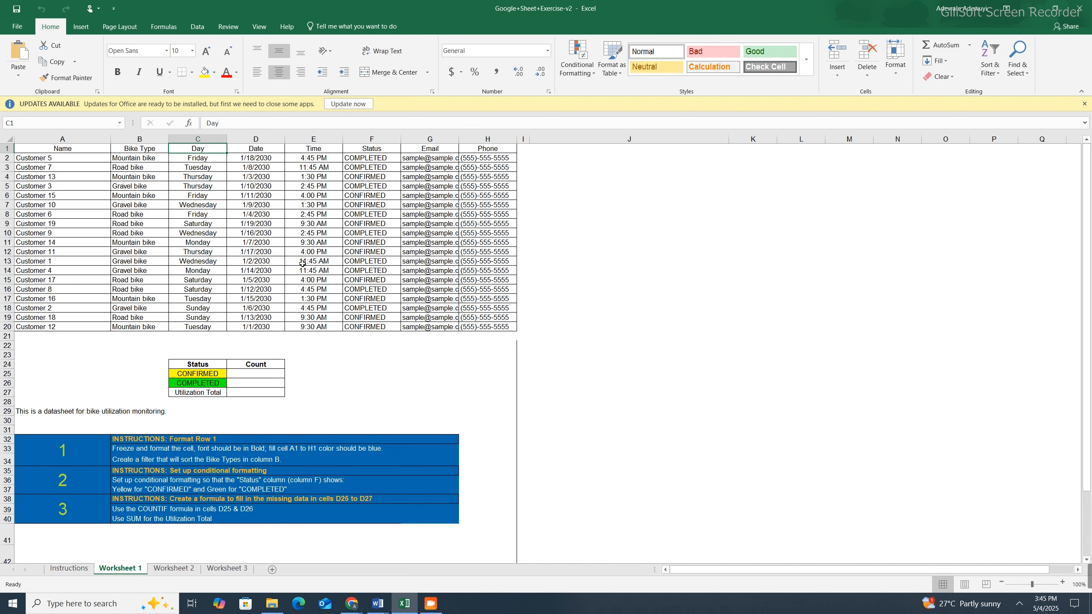
{"action": "left_click", "coordinate": [68, 452]}
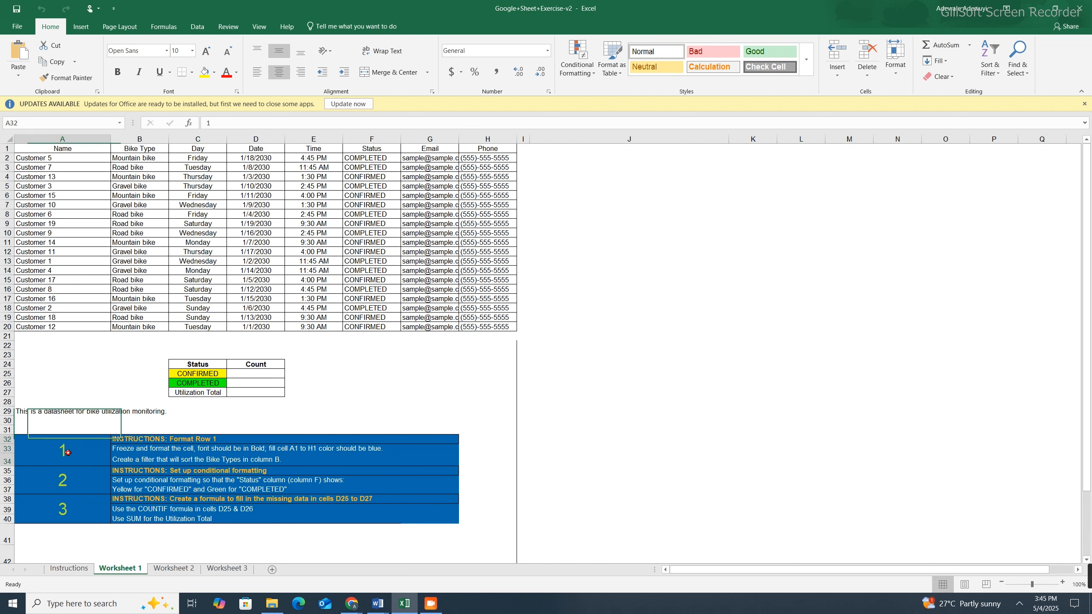
{"action": "left_click", "coordinate": [193, 439]}
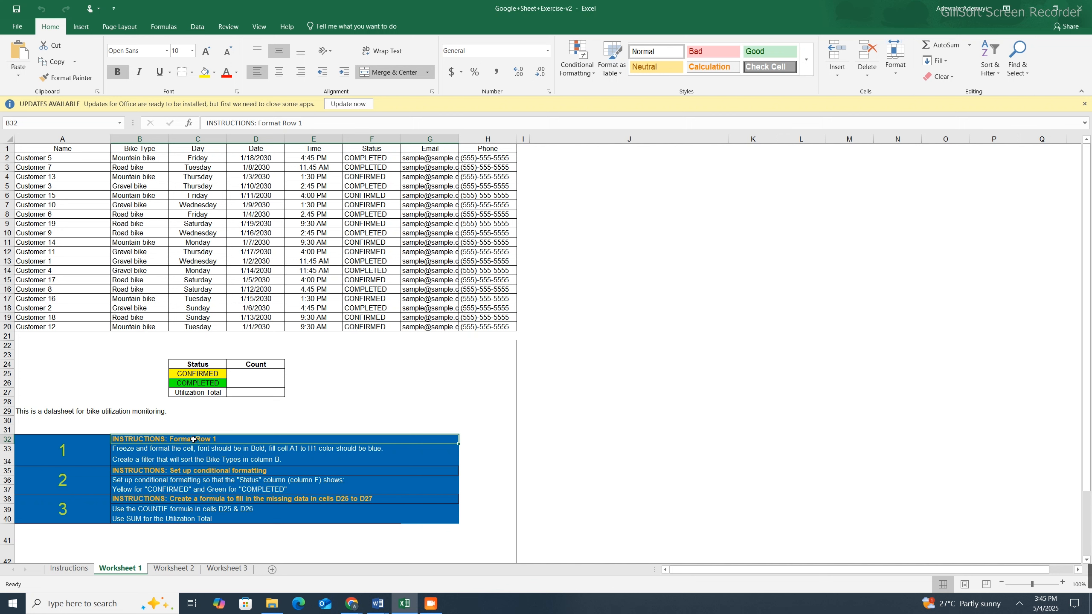
{"action": "left_click", "coordinate": [123, 452]}
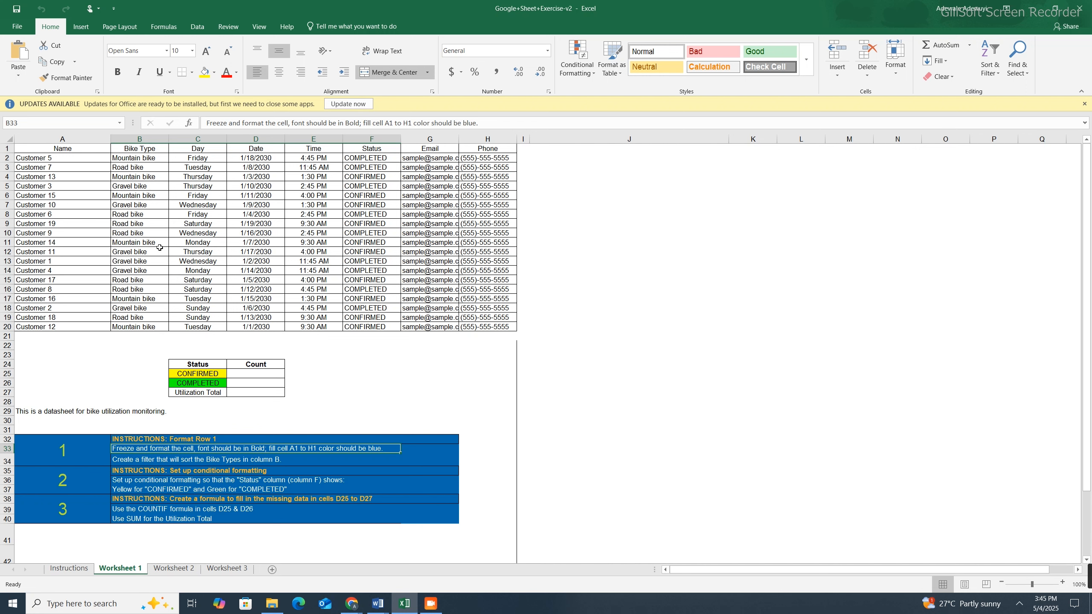
- Examine the header cells from Name to Time in row 1 and how far down the worksheet's contents extend
{"action": "left_click", "coordinate": [60, 147]}
{"action": "left_click", "coordinate": [136, 149]}
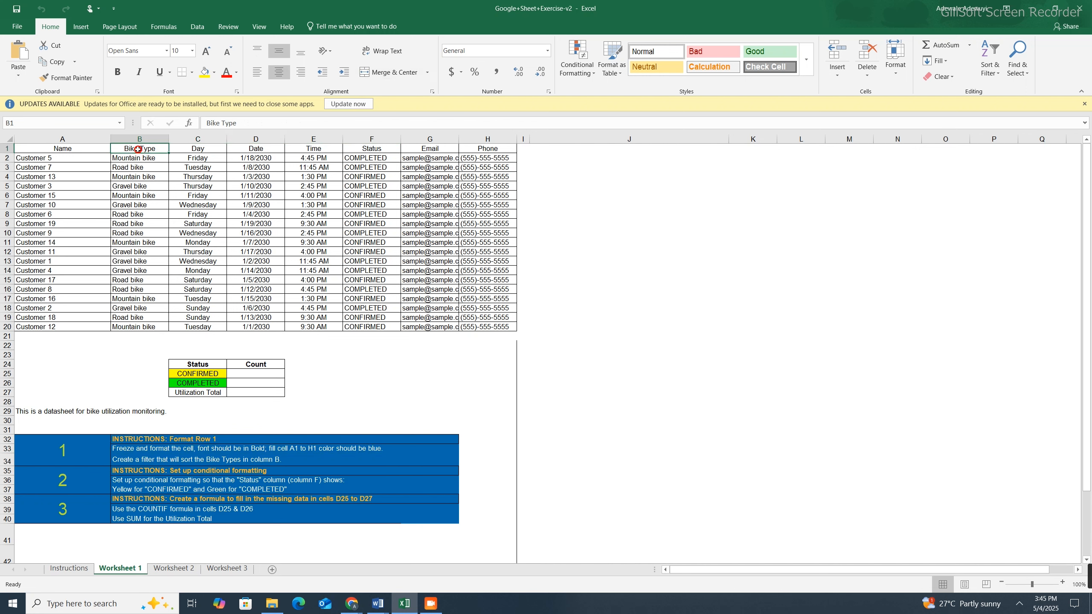
{"action": "left_click", "coordinate": [192, 150]}
{"action": "left_click", "coordinate": [262, 150]}
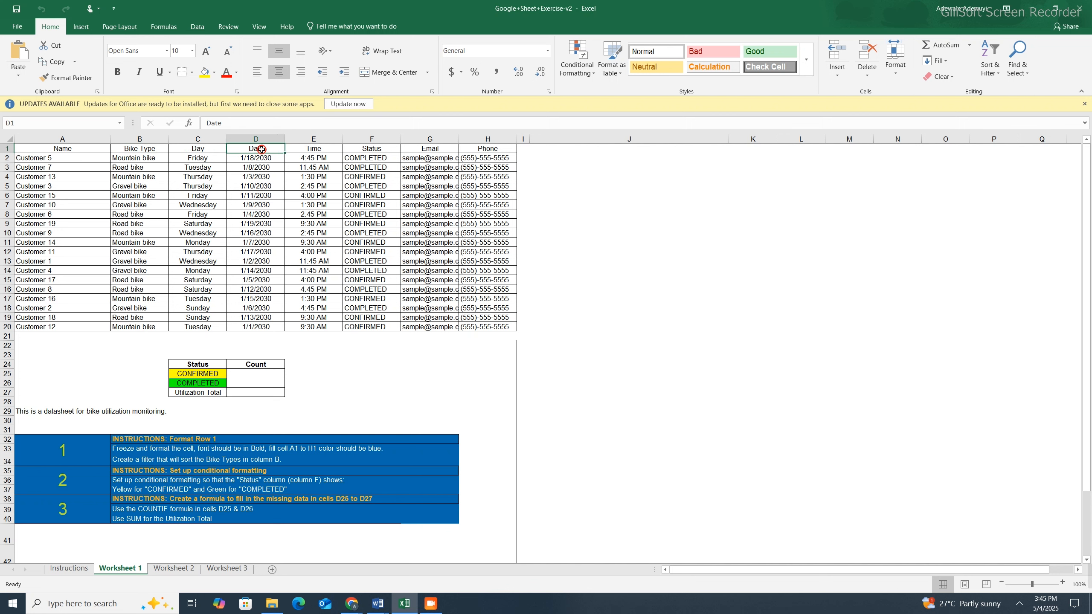
{"action": "left_click", "coordinate": [314, 150]}
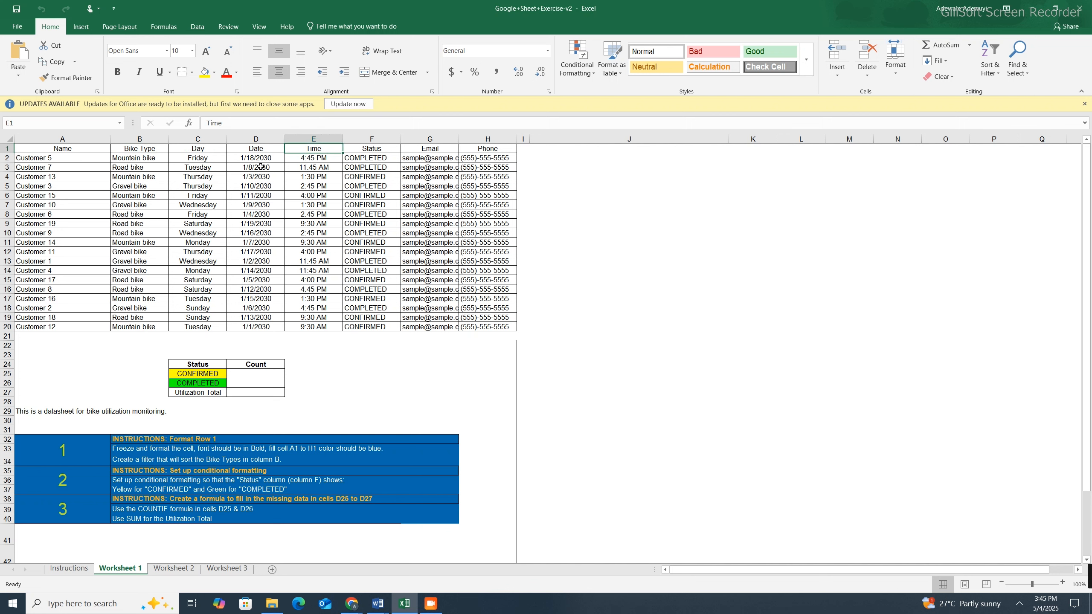
{"action": "scroll", "coordinate": [191, 271], "scroll_direction": "down", "scroll_amount": 5}
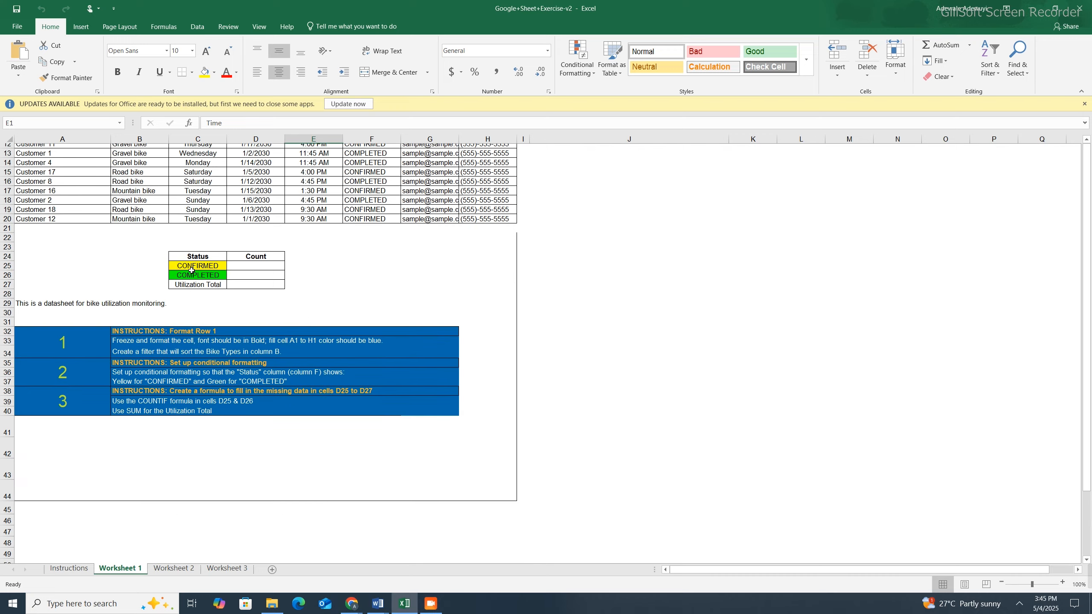
{"action": "scroll", "coordinate": [192, 270], "scroll_direction": "down", "scroll_amount": 10}
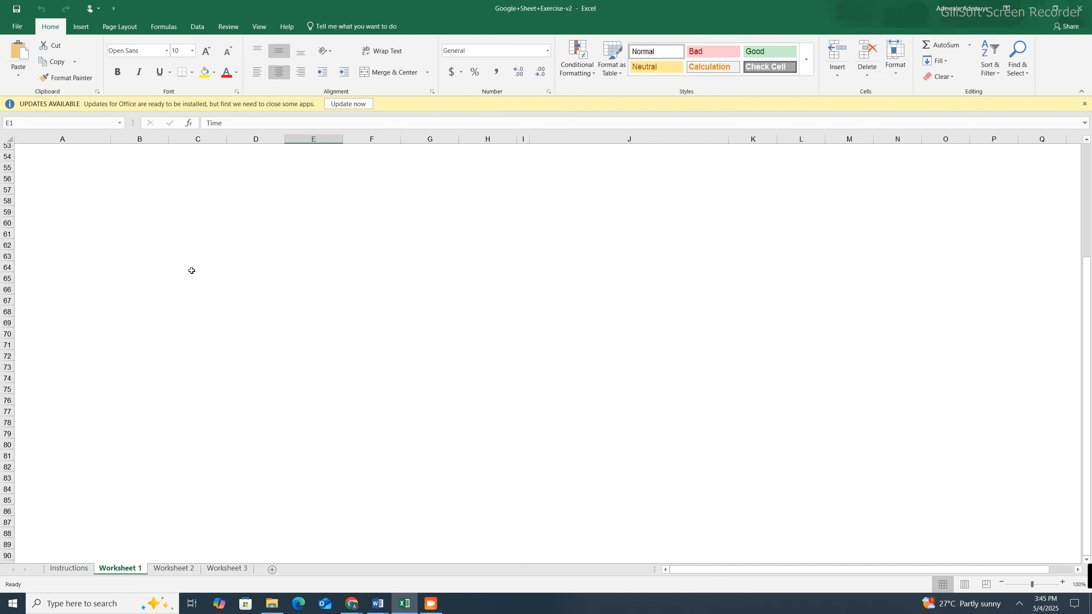
{"action": "scroll", "coordinate": [192, 270], "scroll_direction": "up", "scroll_amount": 15}
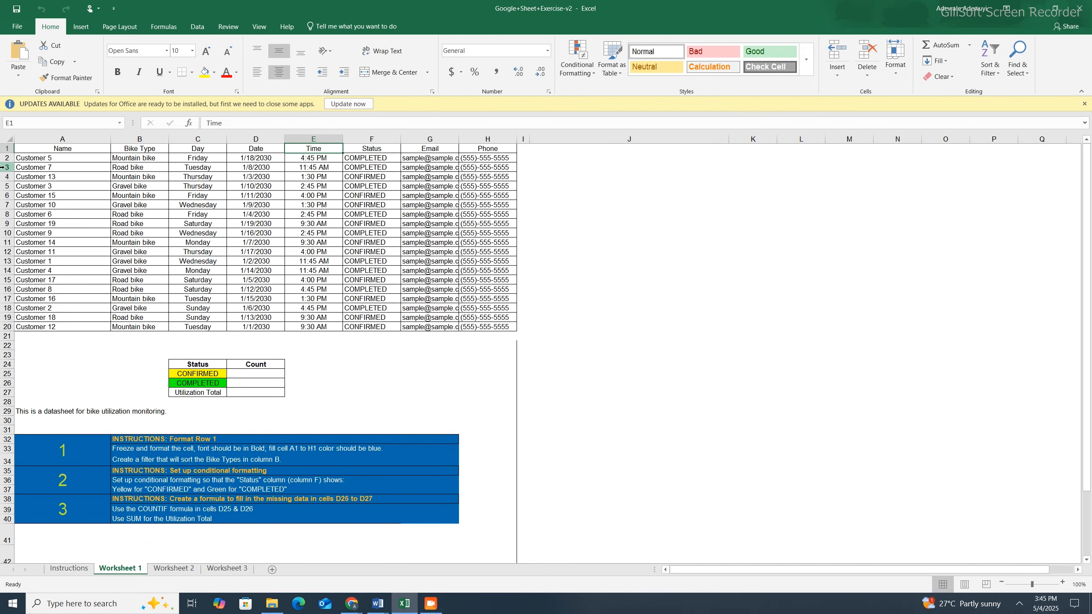
- Examine how header row 1 and the Name column behave while moving through the unfrozen worksheet
{"action": "left_click", "coordinate": [4, 148]}
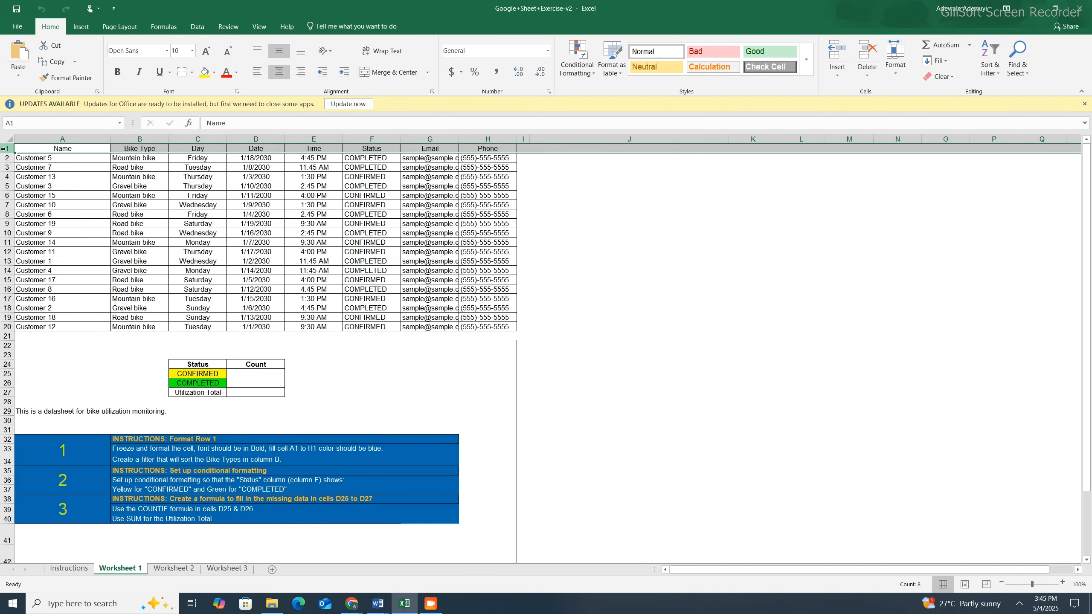
{"action": "scroll", "coordinate": [44, 173], "scroll_direction": "down", "scroll_amount": 3}
{"action": "scroll", "coordinate": [44, 173], "scroll_direction": "up", "scroll_amount": 3}
{"action": "scroll", "coordinate": [56, 231], "scroll_direction": "down", "scroll_amount": 2}
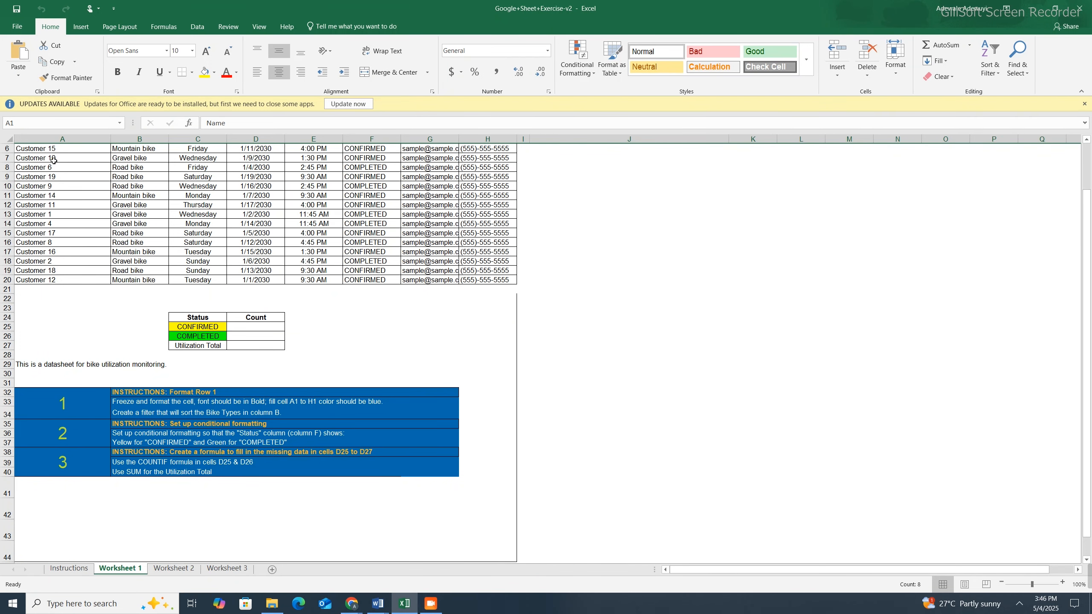
{"action": "scroll", "coordinate": [54, 161], "scroll_direction": "up", "scroll_amount": 2}
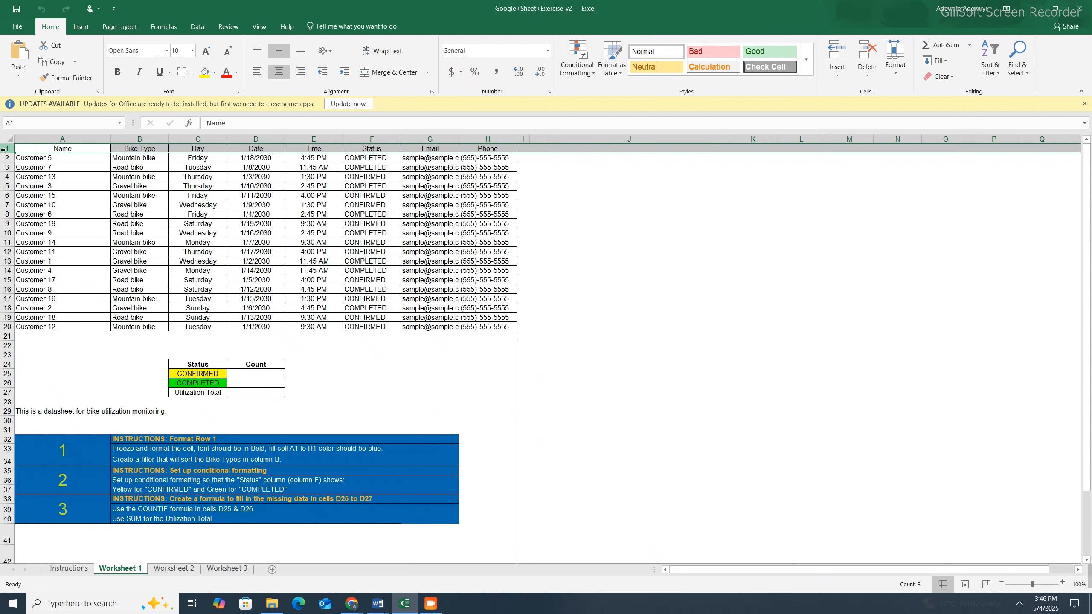
{"action": "left_click", "coordinate": [65, 137]}
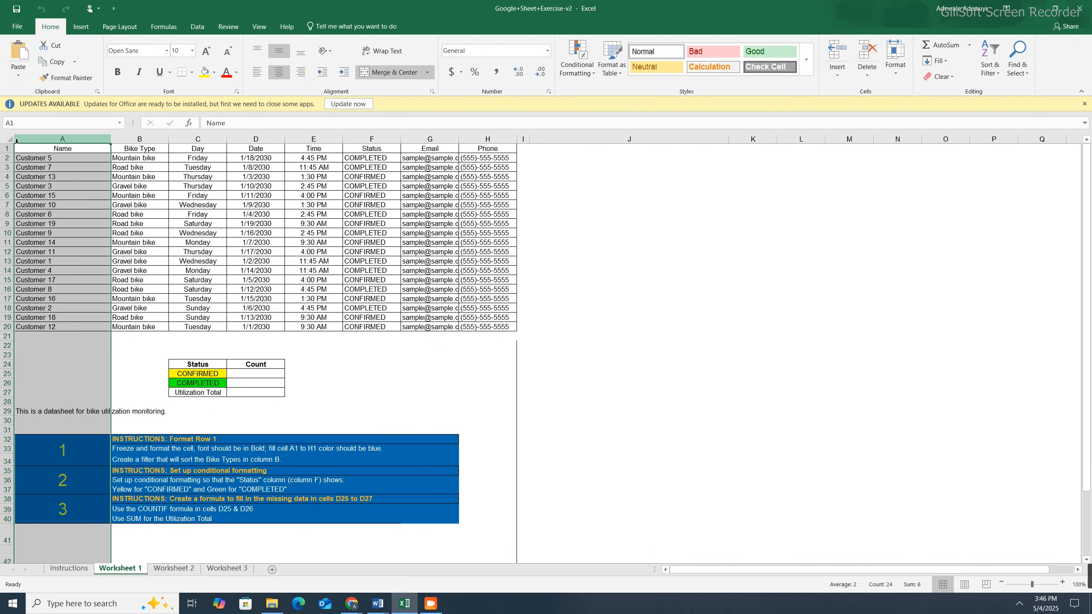
{"action": "left_click", "coordinate": [4, 148]}
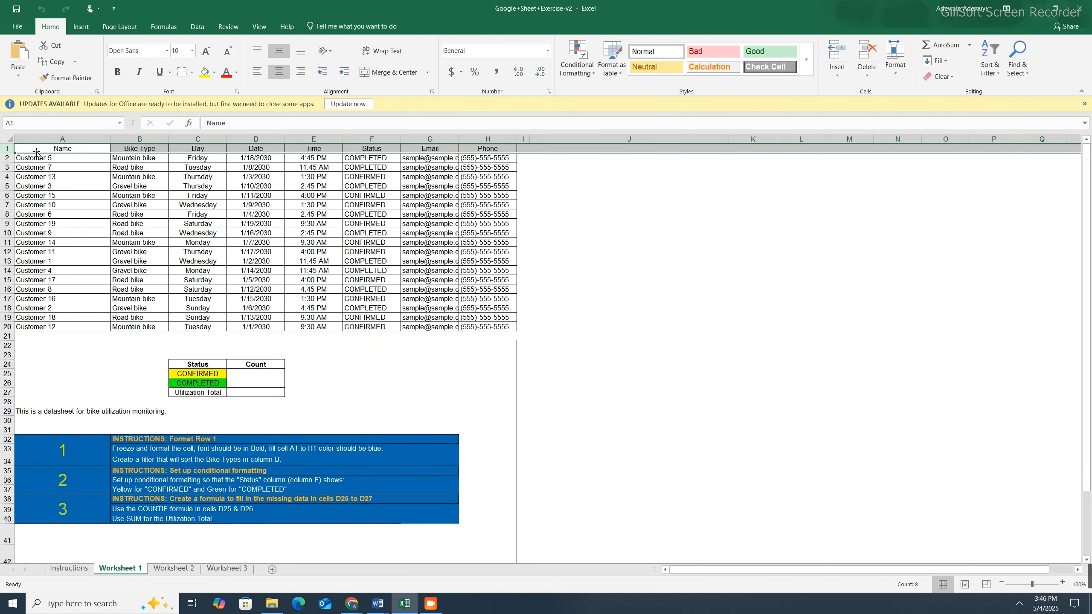
{"action": "left_click", "coordinate": [66, 164]}
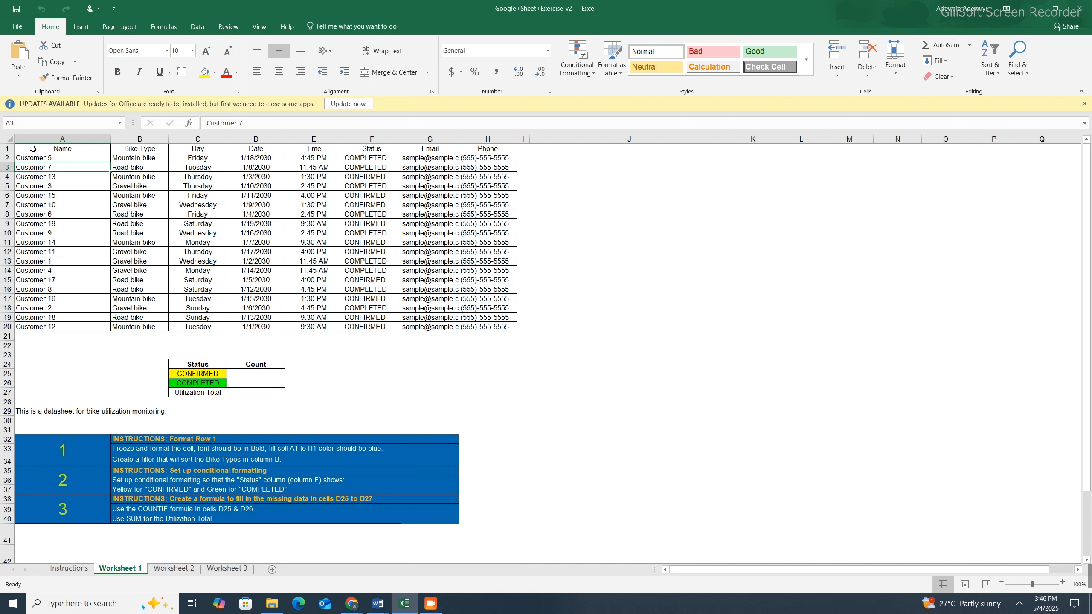
{"action": "left_click", "coordinate": [7, 149]}
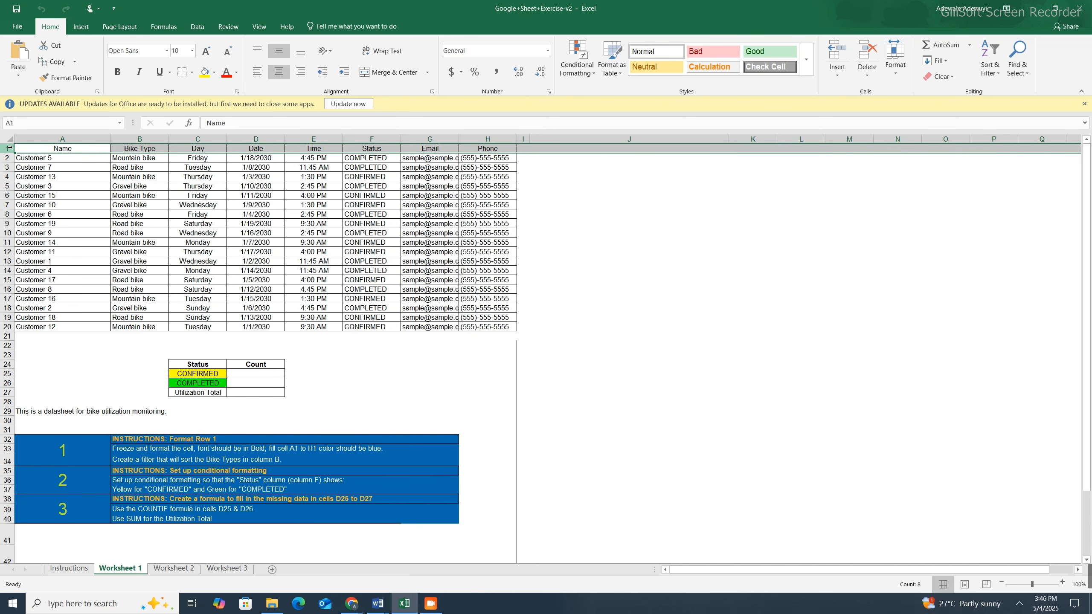
- Look over the worksheet's Freeze Panes options and dismiss the Arrange Windows dialog without applying it
{"action": "left_click", "coordinate": [81, 27]}
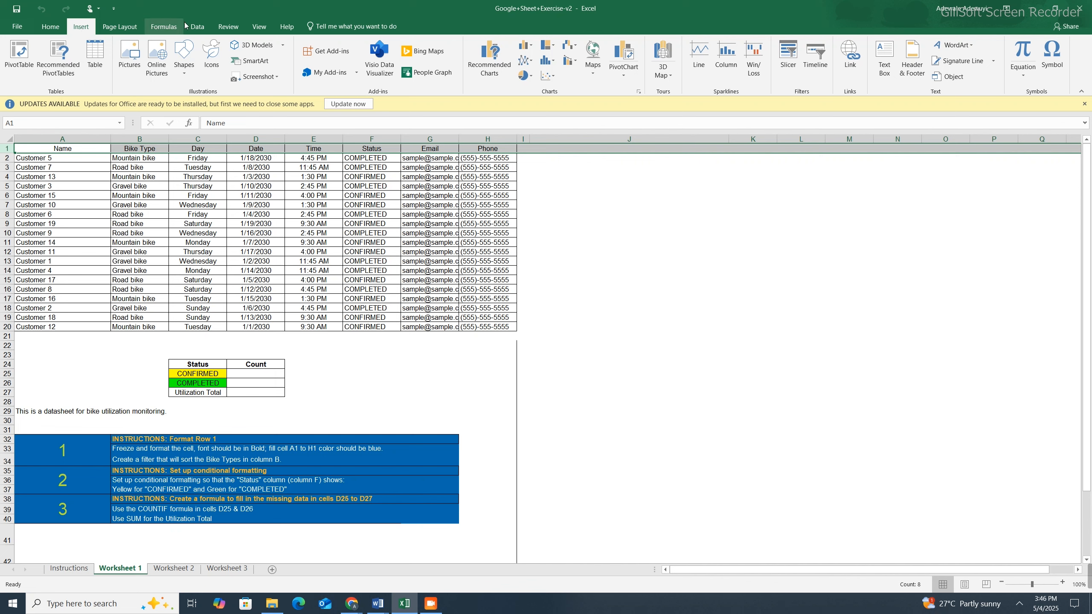
{"action": "left_click", "coordinate": [196, 24]}
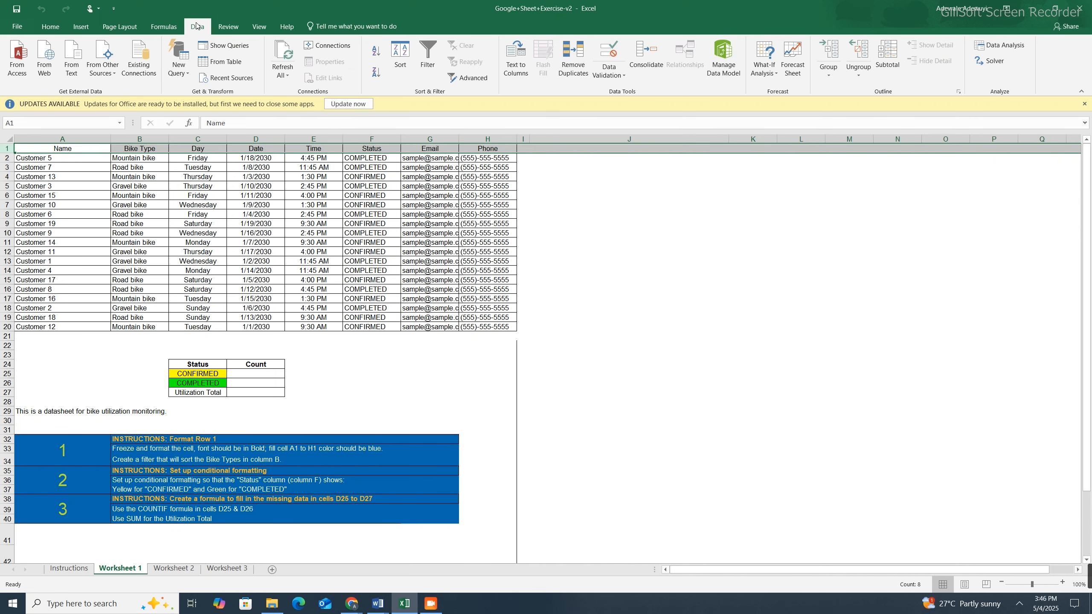
{"action": "left_click", "coordinate": [261, 28]}
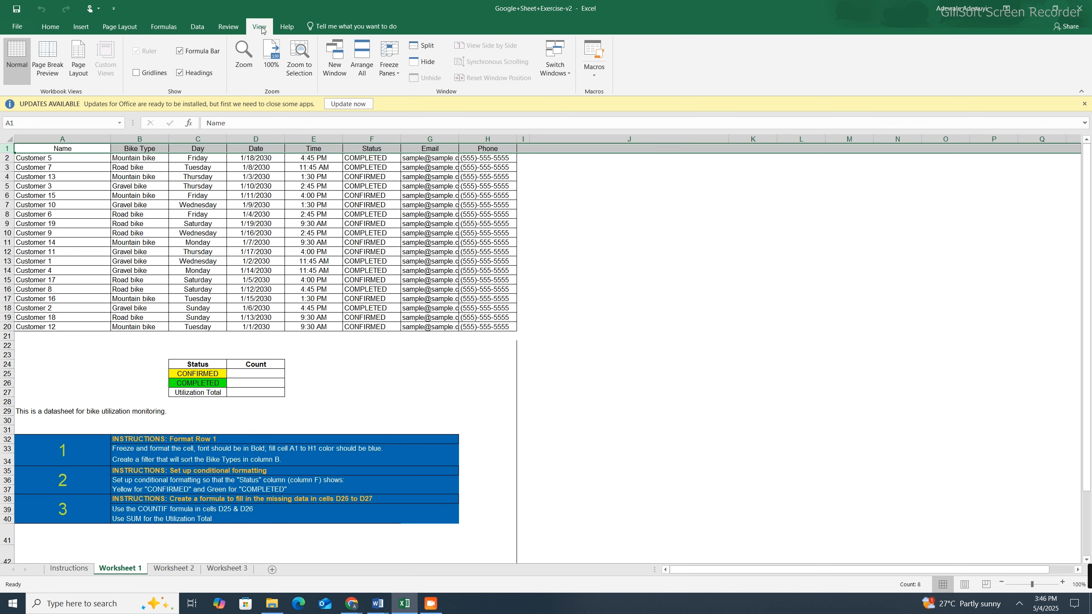
{"action": "left_click", "coordinate": [389, 65]}
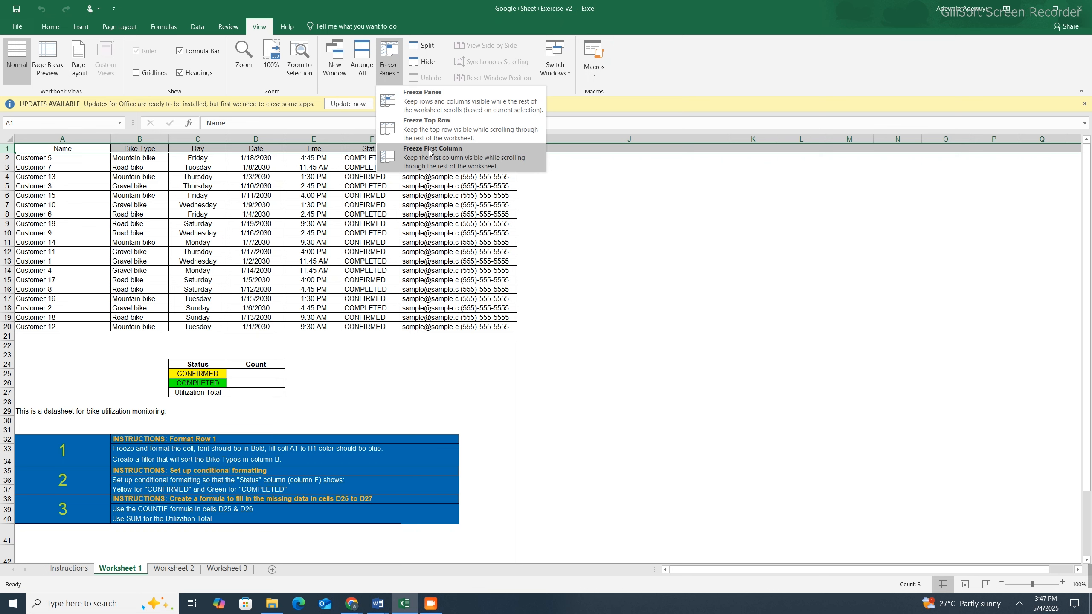
{"action": "left_click", "coordinate": [362, 58]}
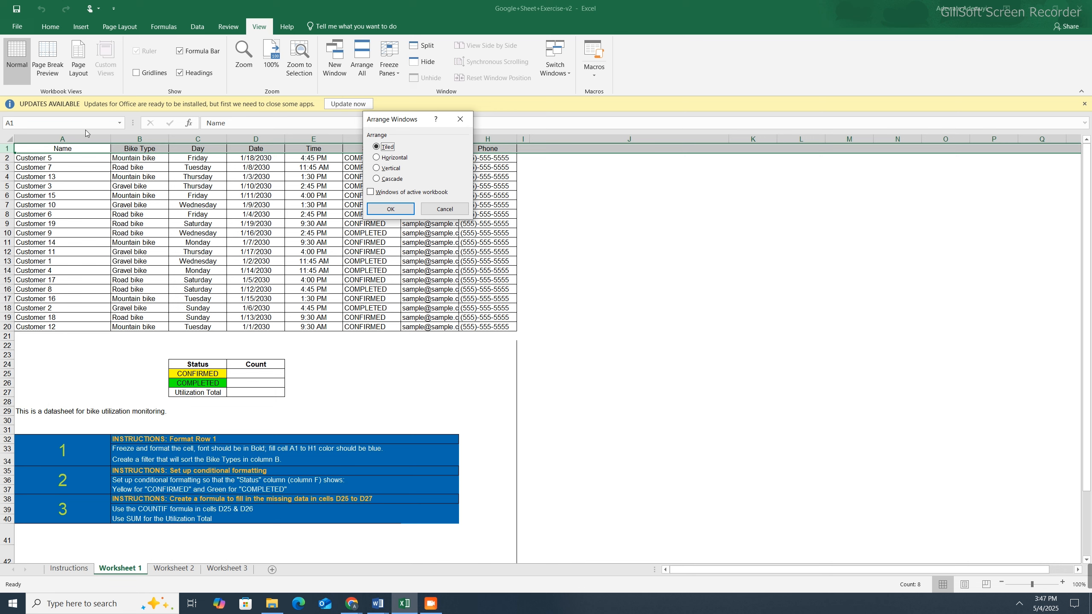
{"action": "left_click", "coordinate": [461, 119]}
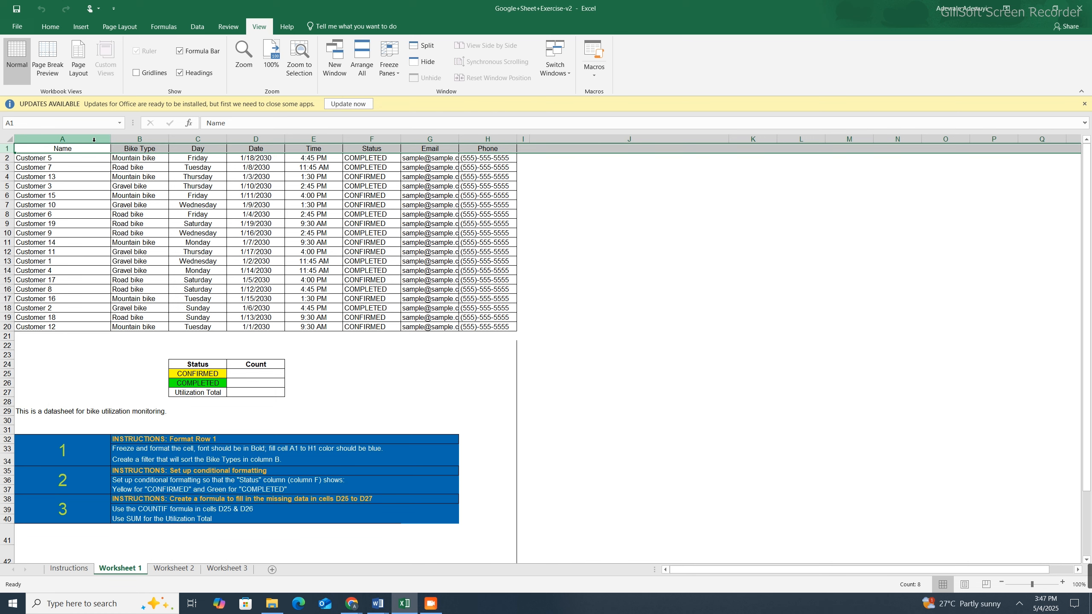
- Freeze header row 1 and the Name column by applying Freeze Panes at cell B2
{"action": "left_click", "coordinate": [80, 140]}
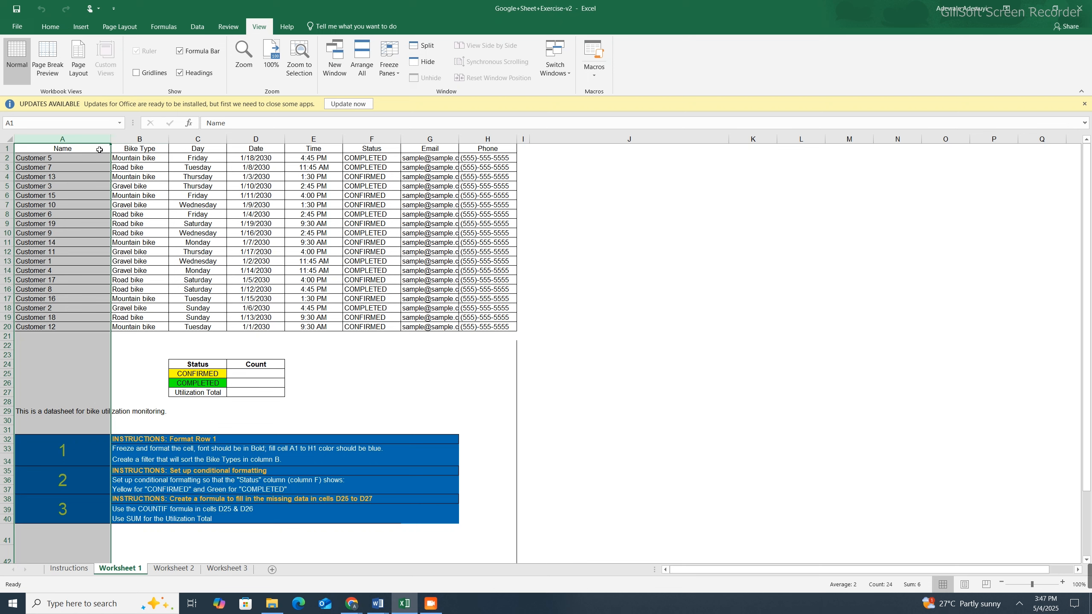
{"action": "left_click", "coordinate": [6, 149]}
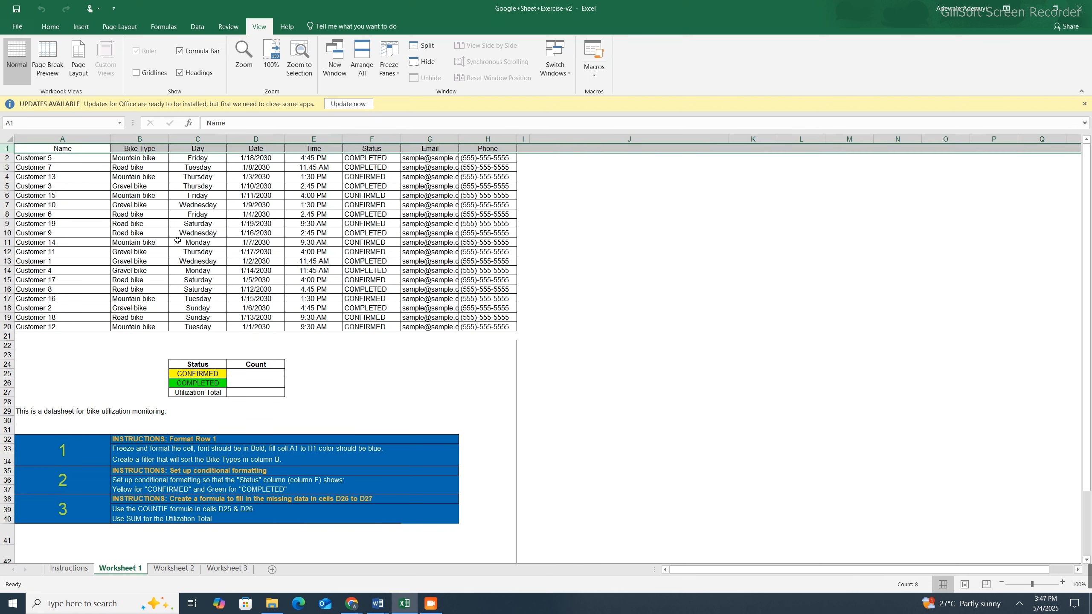
{"action": "left_click_drag", "start_coordinate": [137, 158], "coordinate": [499, 325]}
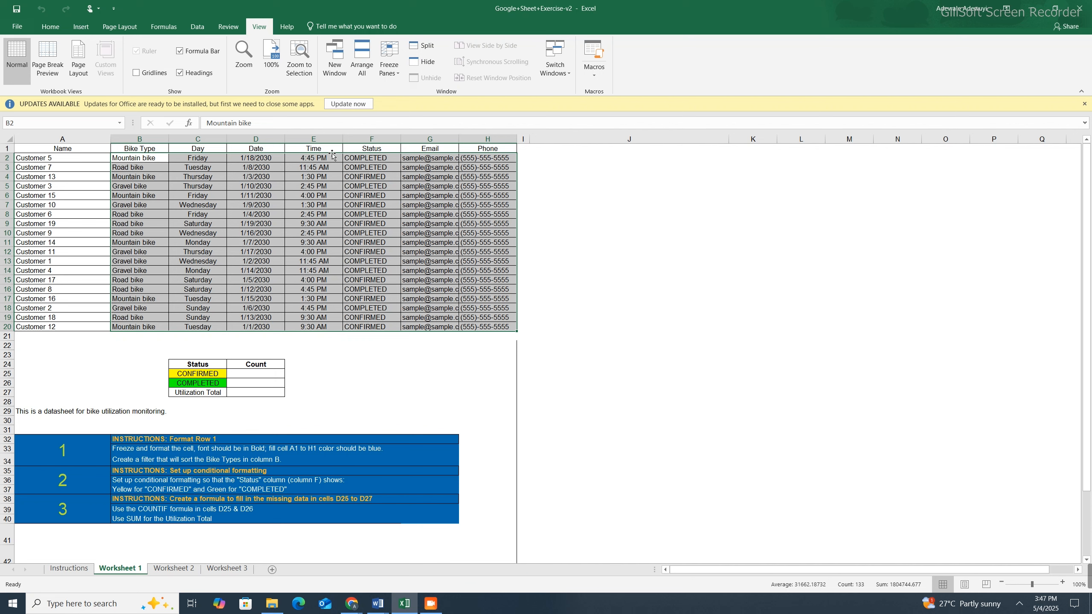
{"action": "left_click", "coordinate": [140, 157]}
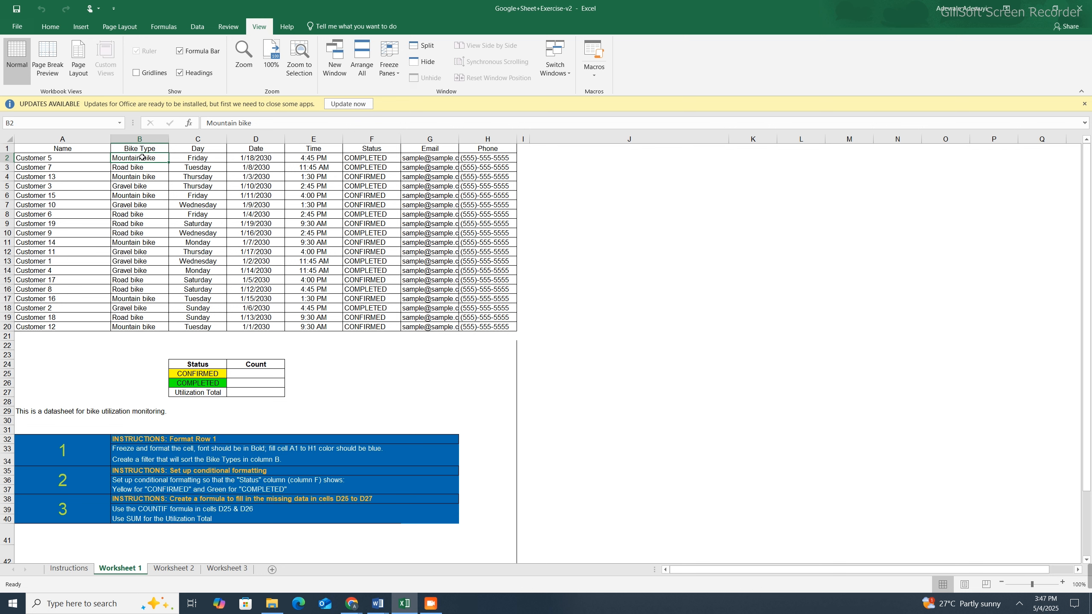
{"action": "left_click", "coordinate": [393, 78]}
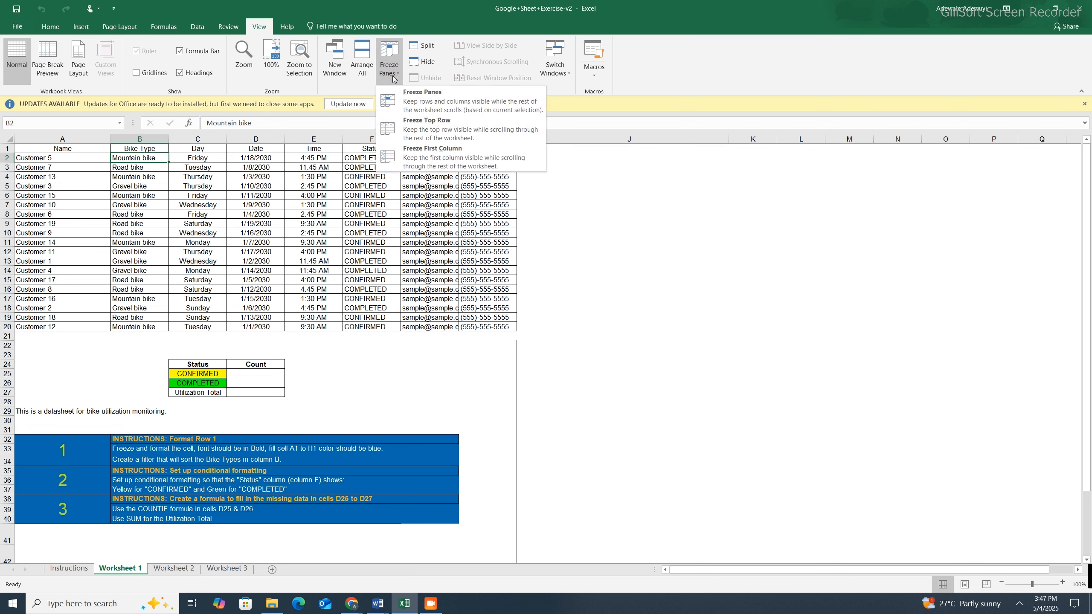
{"action": "left_click", "coordinate": [419, 103]}
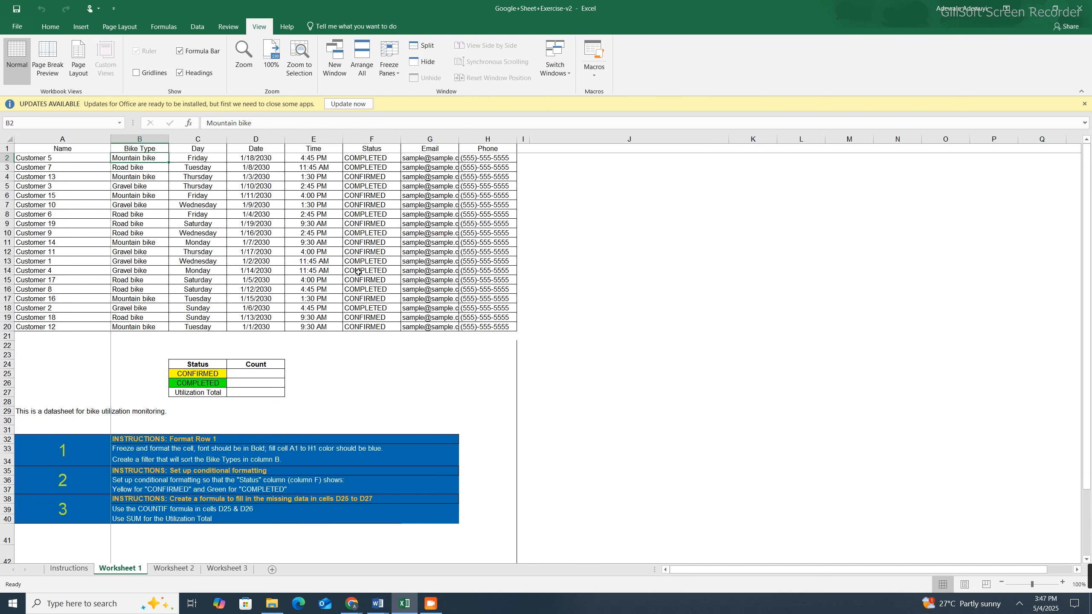
- Test the frozen header row and Name column by viewing the worksheet's lower rows and its last columns
{"action": "scroll", "coordinate": [359, 272], "scroll_direction": "down", "scroll_amount": 2}
{"action": "scroll", "coordinate": [358, 272], "scroll_direction": "up", "scroll_amount": 2}
{"action": "scroll", "coordinate": [307, 247], "scroll_direction": "down", "scroll_amount": 2}
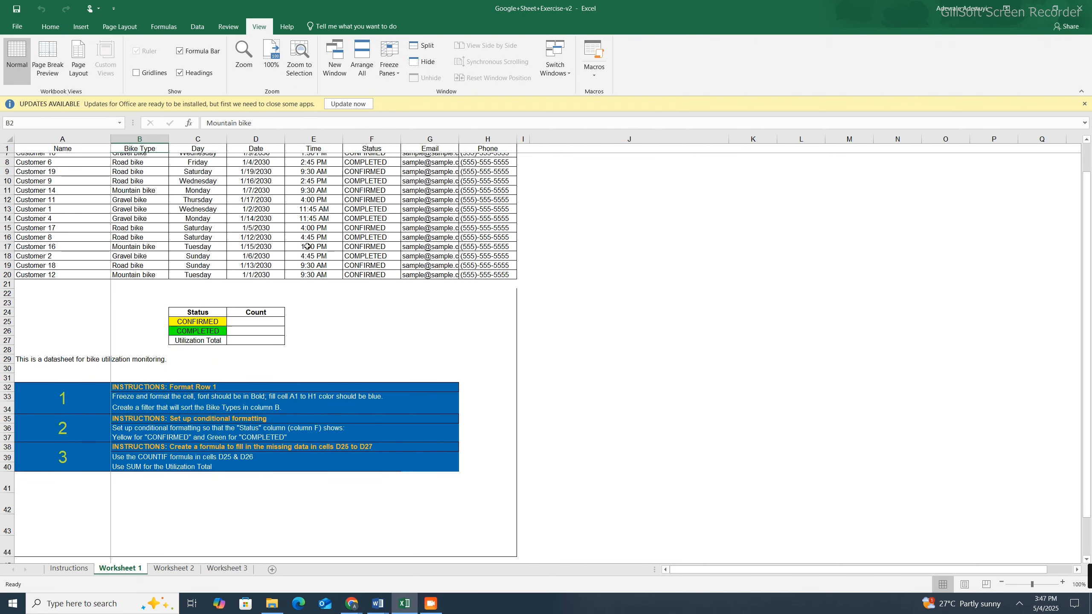
{"action": "scroll", "coordinate": [307, 246], "scroll_direction": "up", "scroll_amount": 2}
{"action": "scroll", "coordinate": [308, 247], "scroll_direction": "right", "scroll_amount": 5}
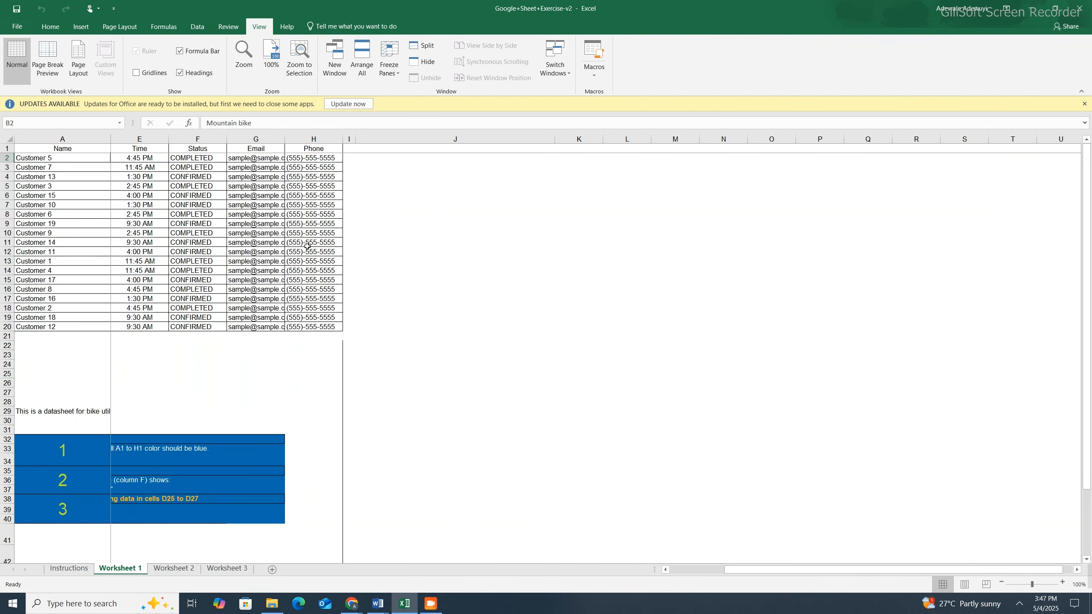
{"action": "scroll", "coordinate": [308, 247], "scroll_direction": "left", "scroll_amount": 5}
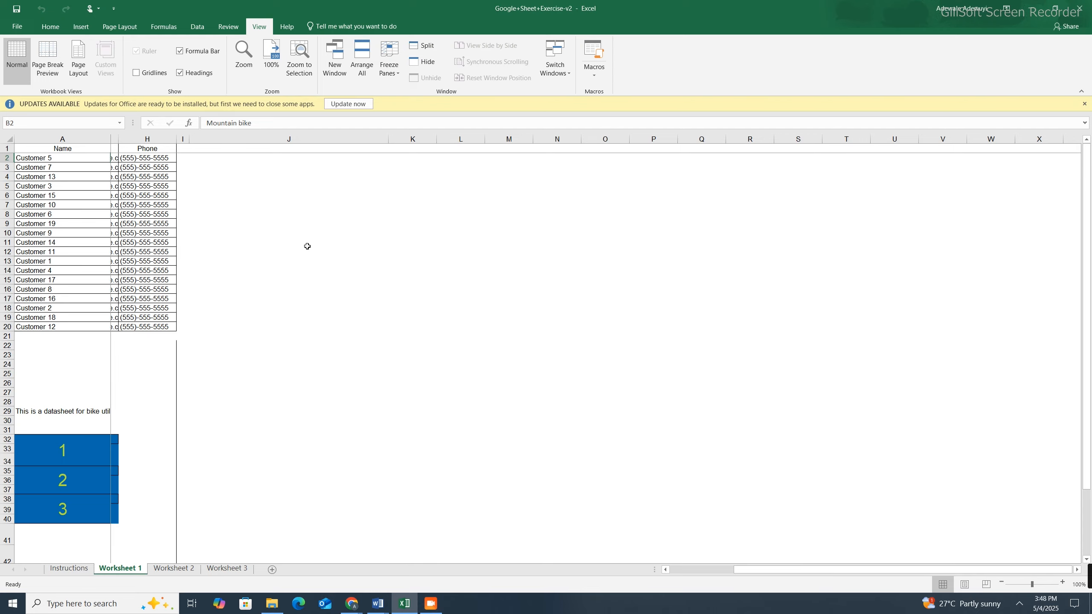
- Unfreeze the worksheet's panes and keep only header row 1 fixed with Freeze Top Row
{"action": "scroll", "coordinate": [307, 246], "scroll_direction": "right", "scroll_amount": 1}
{"action": "scroll", "coordinate": [308, 247], "scroll_direction": "left", "scroll_amount": 1}
{"action": "scroll", "coordinate": [308, 246], "scroll_direction": "right", "scroll_amount": 1}
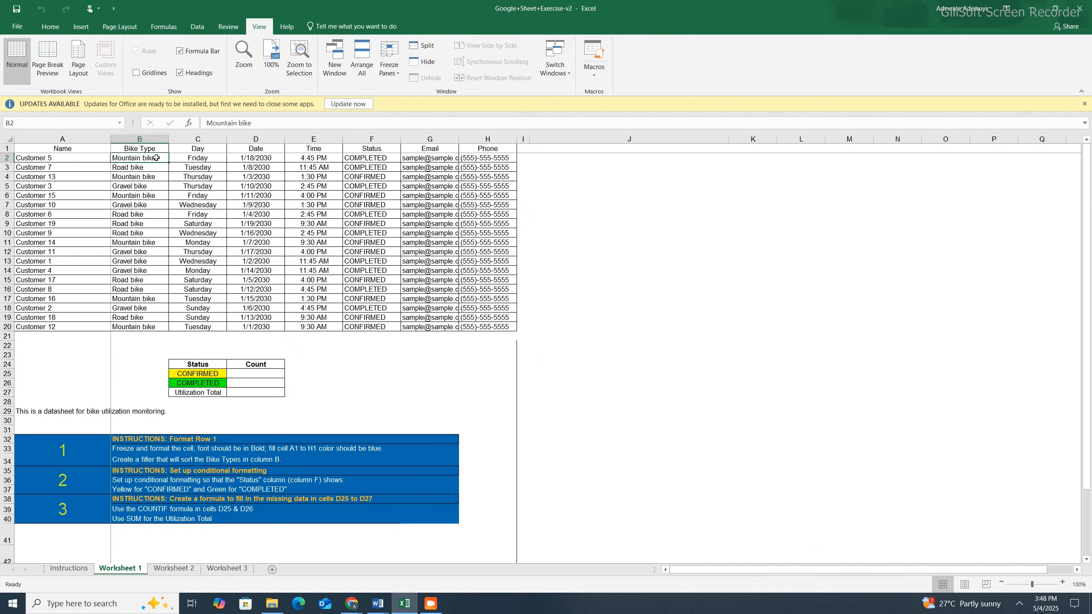
{"action": "left_click", "coordinate": [391, 73]}
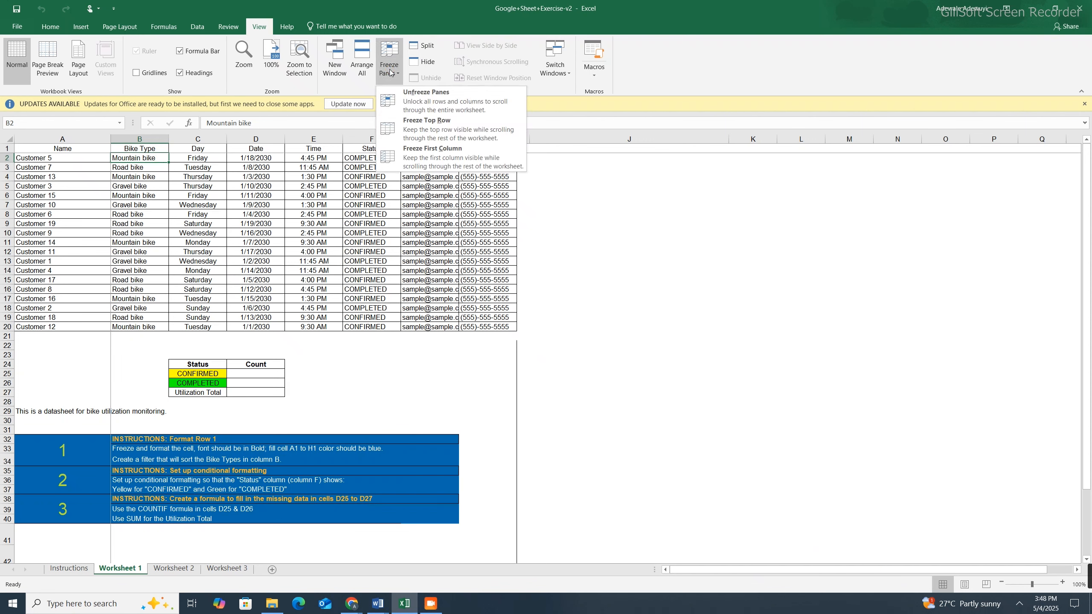
{"action": "left_click", "coordinate": [413, 97]}
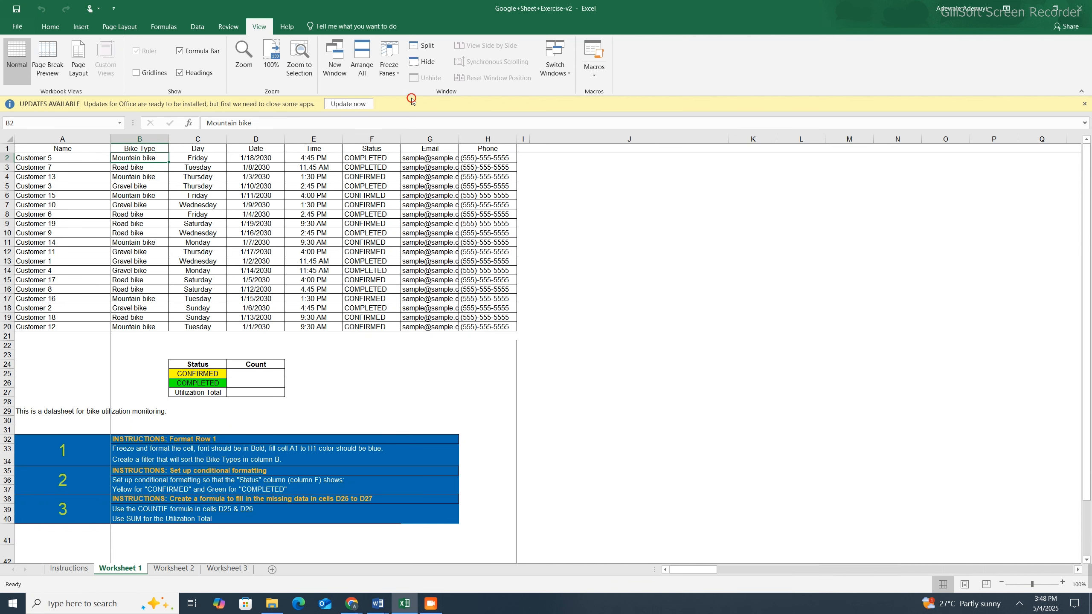
{"action": "left_click", "coordinate": [71, 149]}
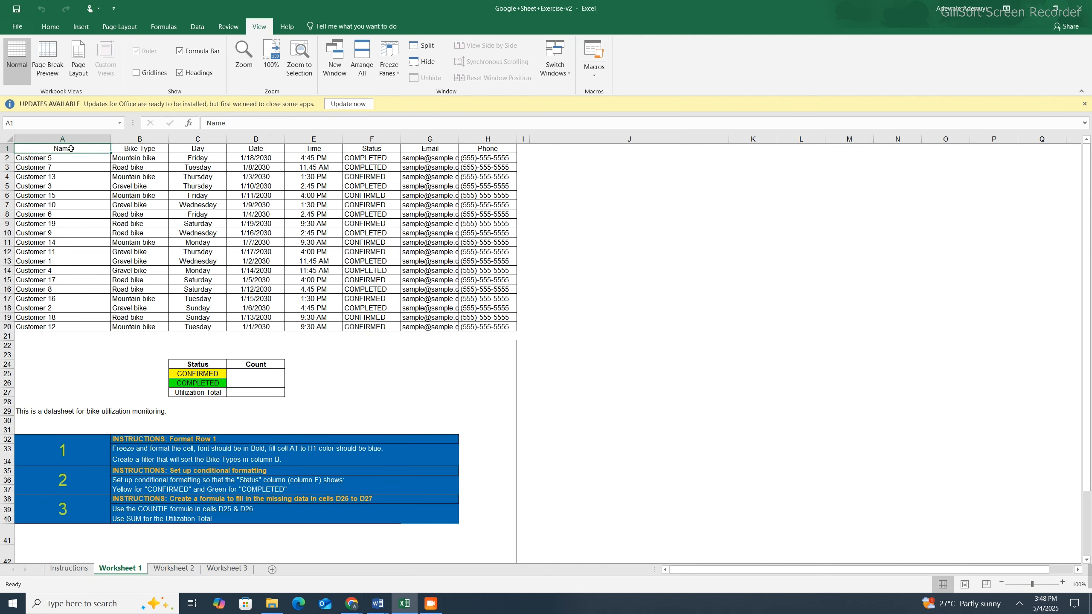
{"action": "left_click", "coordinate": [386, 82]}
{"action": "left_click", "coordinate": [407, 127]}
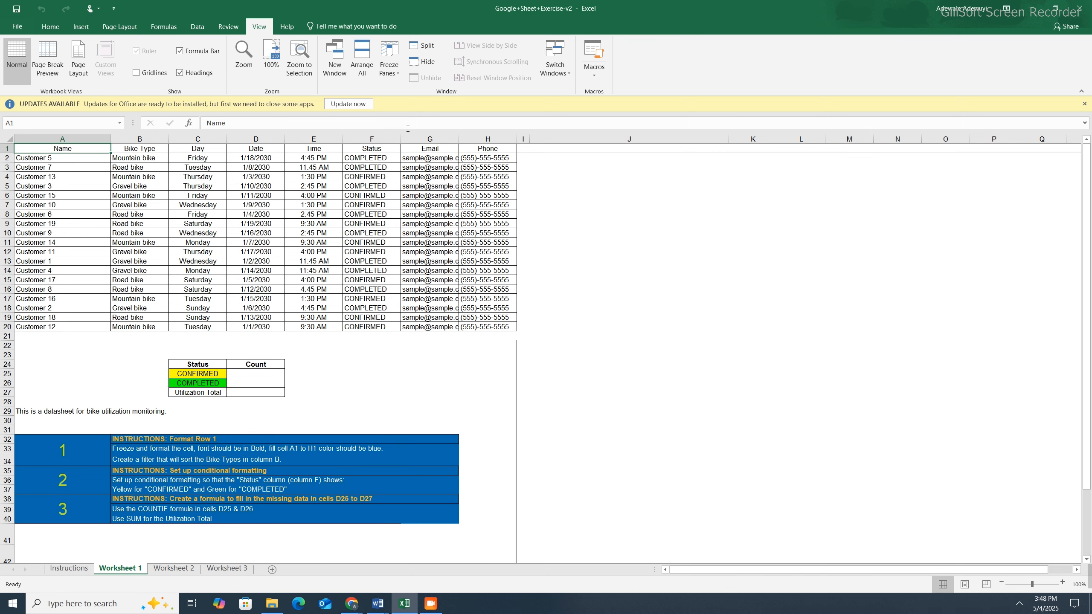
- Test the frozen top row by viewing the worksheet's lower rows and its last columns
{"action": "scroll", "coordinate": [285, 306], "scroll_direction": "down", "scroll_amount": 3}
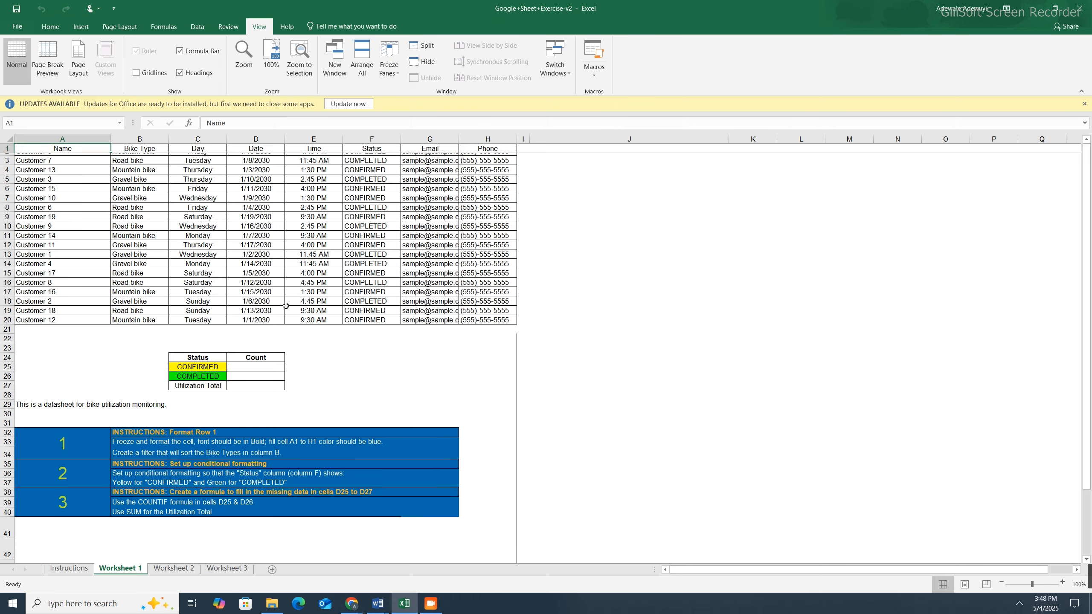
{"action": "scroll", "coordinate": [286, 306], "scroll_direction": "down", "scroll_amount": 5}
{"action": "scroll", "coordinate": [286, 306], "scroll_direction": "up", "scroll_amount": 9}
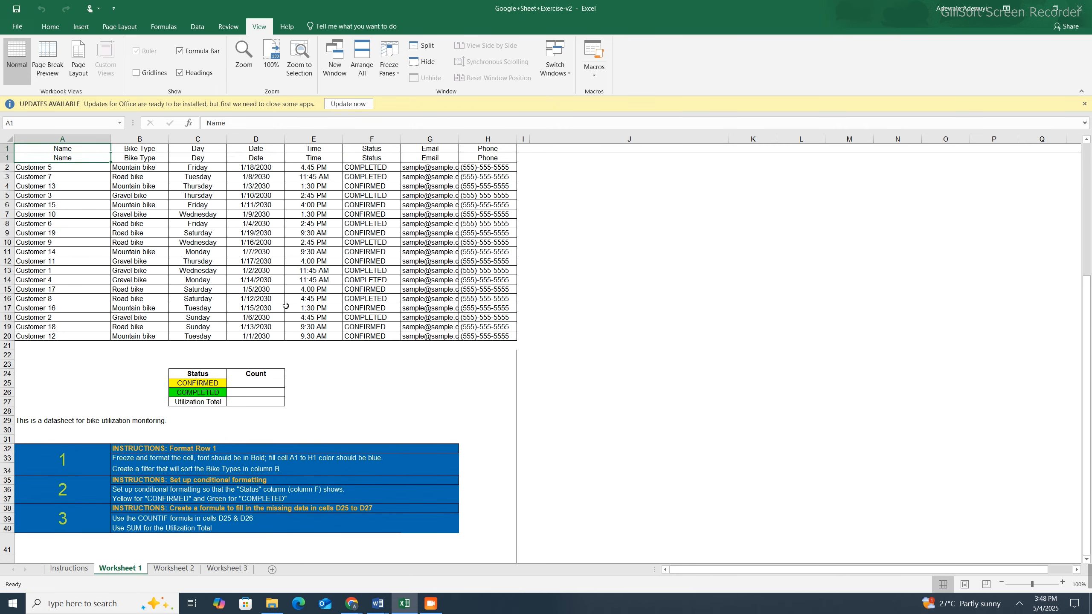
{"action": "scroll", "coordinate": [286, 306], "scroll_direction": "right", "scroll_amount": 2}
{"action": "scroll", "coordinate": [286, 306], "scroll_direction": "left", "scroll_amount": 3}
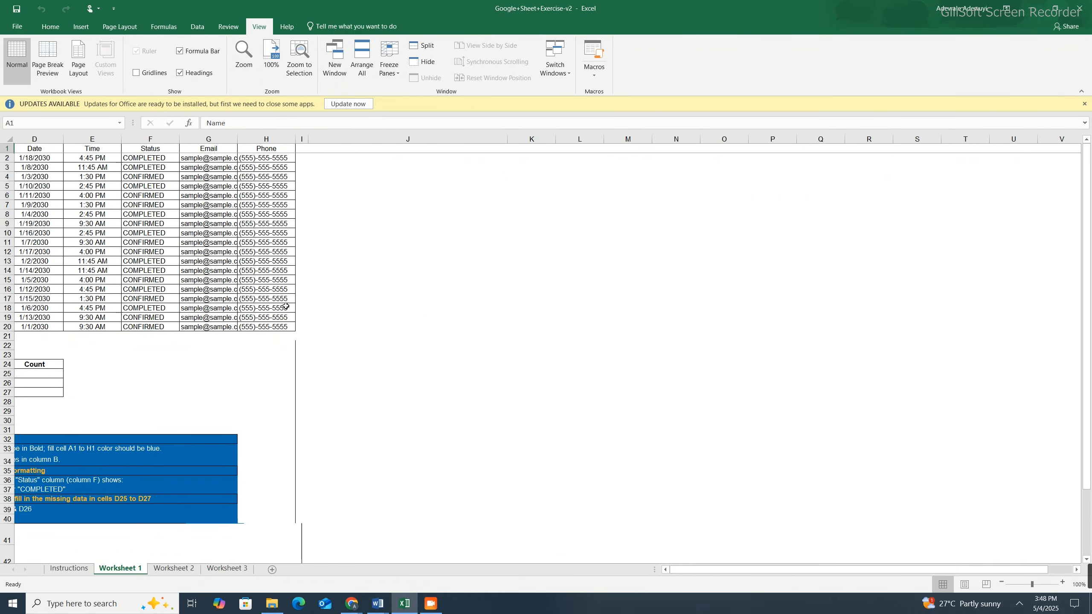
{"action": "scroll", "coordinate": [286, 305], "scroll_direction": "down", "scroll_amount": 3}
{"action": "scroll", "coordinate": [286, 306], "scroll_direction": "up", "scroll_amount": 3}
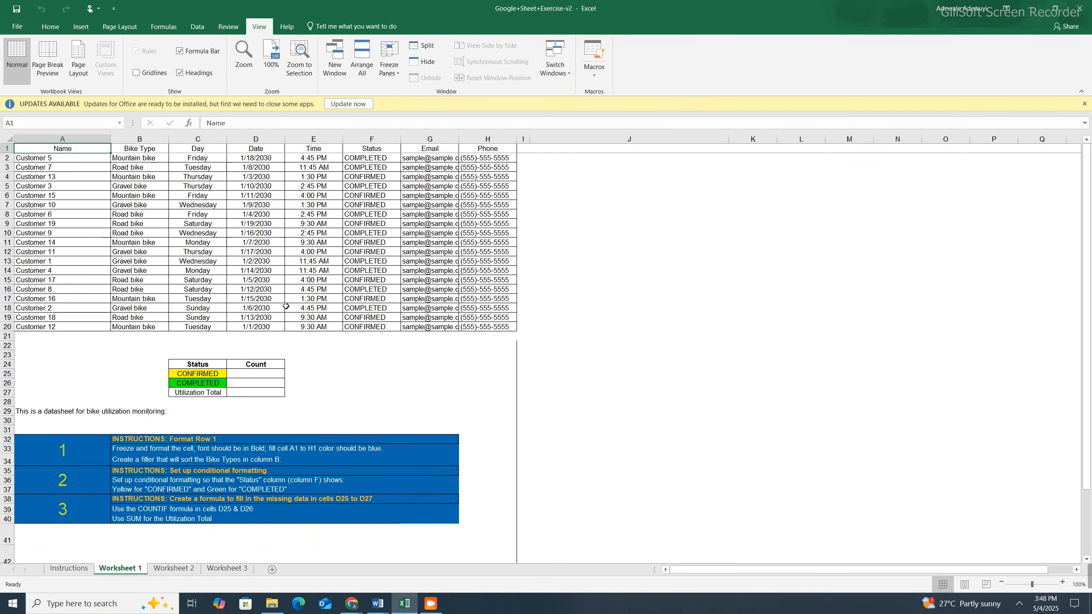
- Unfreeze the top row and keep only the Name column fixed with Freeze First Column
{"action": "left_click", "coordinate": [389, 64]}
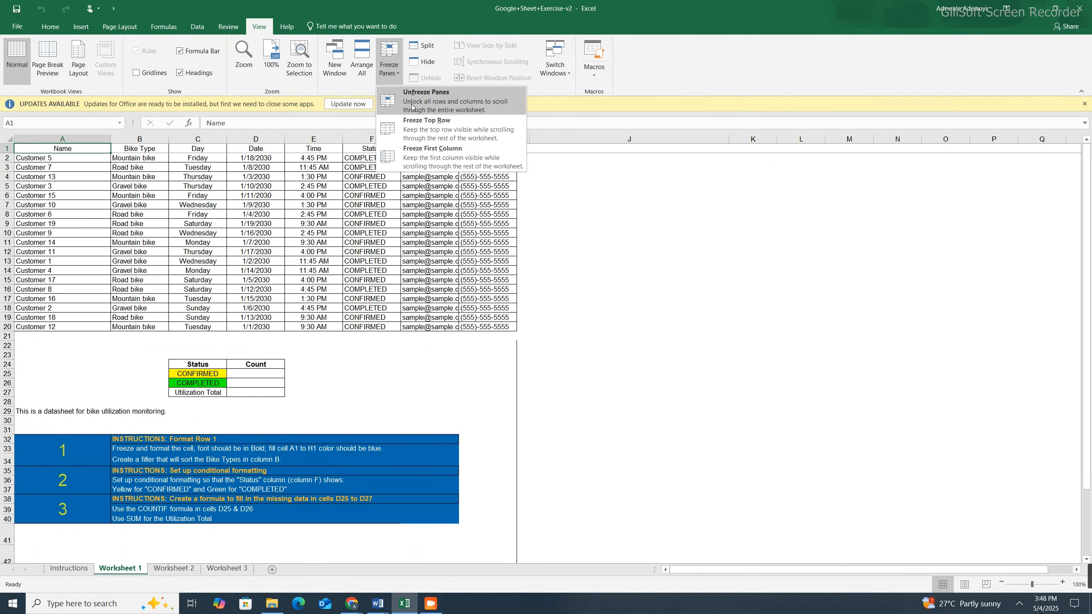
{"action": "left_click", "coordinate": [411, 105]}
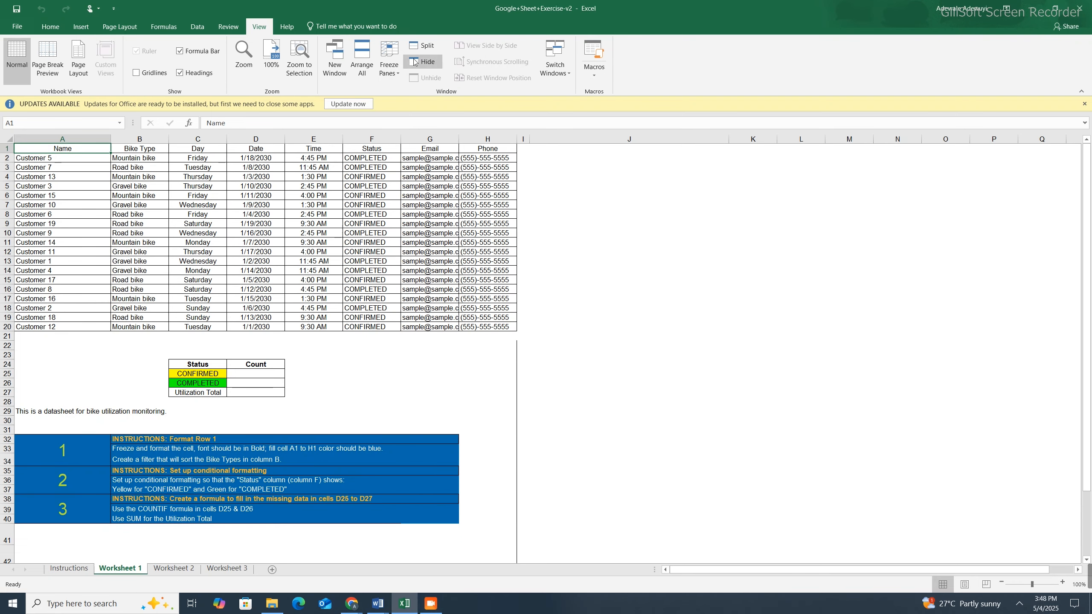
{"action": "left_click", "coordinate": [396, 69]}
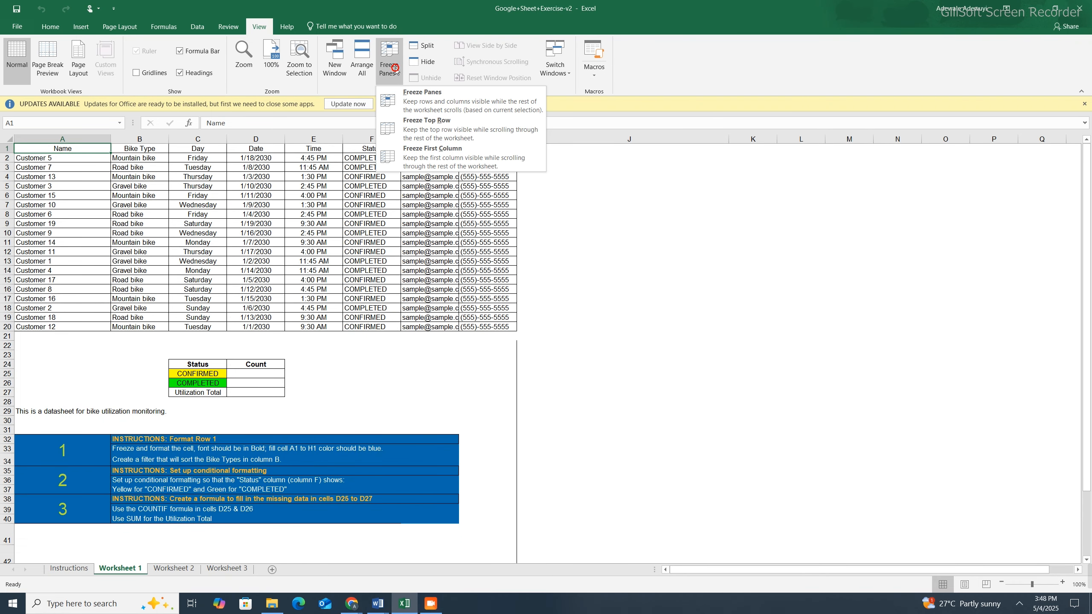
{"action": "left_click", "coordinate": [417, 150]}
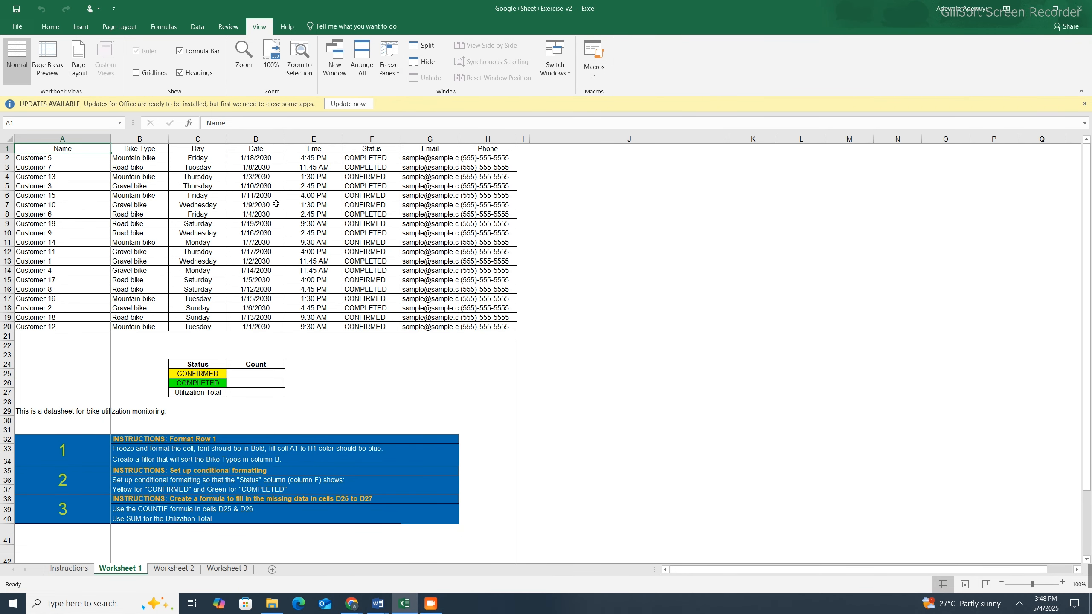
- Check how the frozen Name column behaves when viewing the lower rows and the columns beyond Phone
{"action": "scroll", "coordinate": [287, 210], "scroll_direction": "down", "scroll_amount": 8}
{"action": "scroll", "coordinate": [288, 210], "scroll_direction": "up", "scroll_amount": 8}
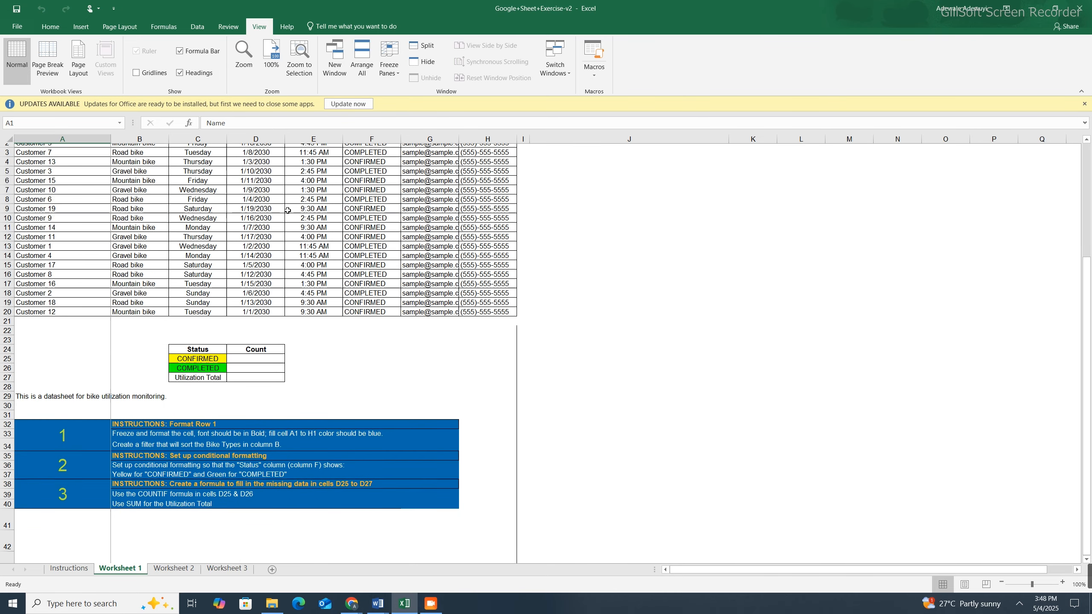
{"action": "scroll", "coordinate": [287, 210], "scroll_direction": "right", "scroll_amount": 3}
{"action": "scroll", "coordinate": [288, 210], "scroll_direction": "left", "scroll_amount": 3}
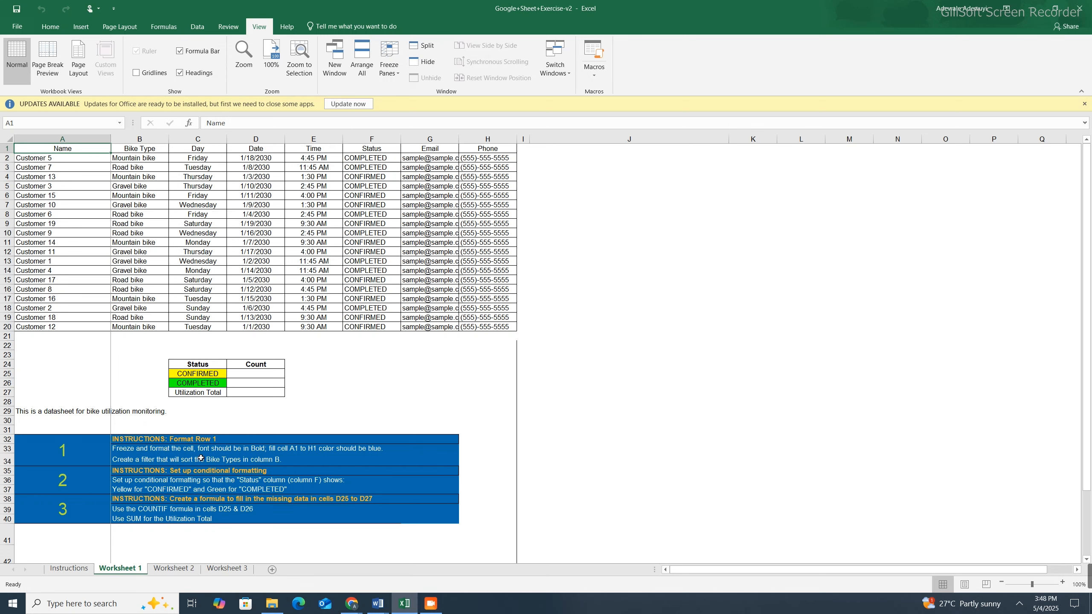
- Unfreeze the first column and freeze both header row 1 and the Name column by applying Freeze Panes at cell B2
{"action": "left_click", "coordinate": [396, 71]}
{"action": "left_click", "coordinate": [397, 92]}
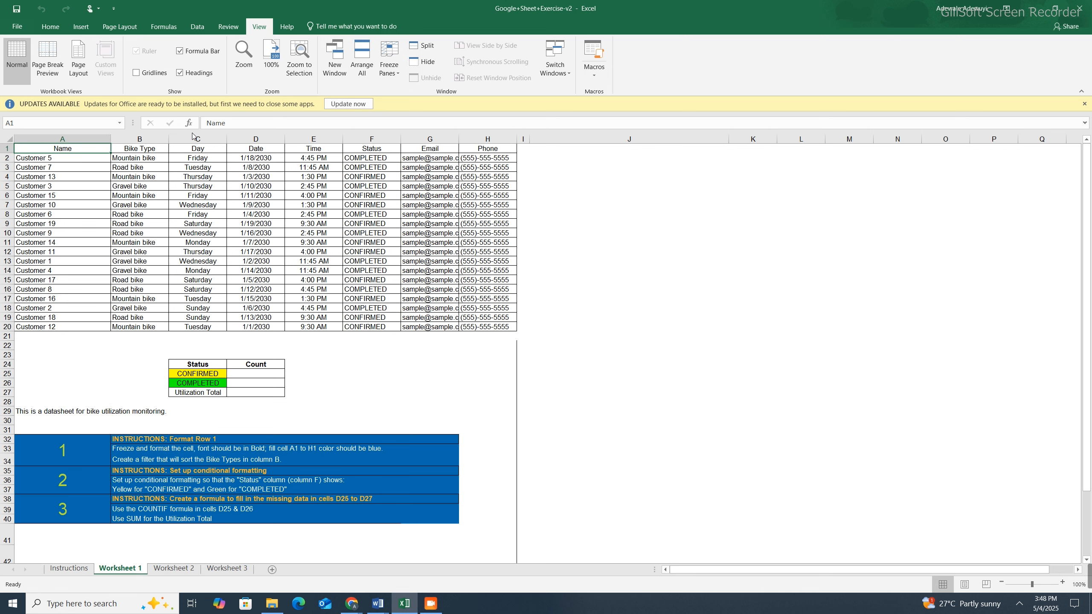
{"action": "left_click", "coordinate": [136, 158]}
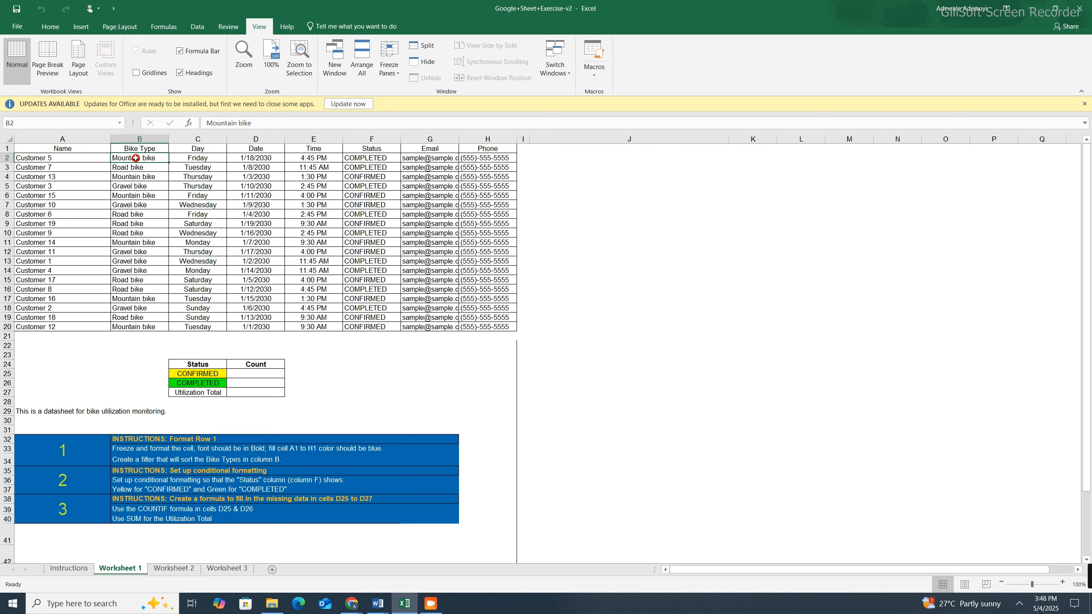
{"action": "left_click", "coordinate": [389, 64]}
{"action": "left_click", "coordinate": [419, 103]}
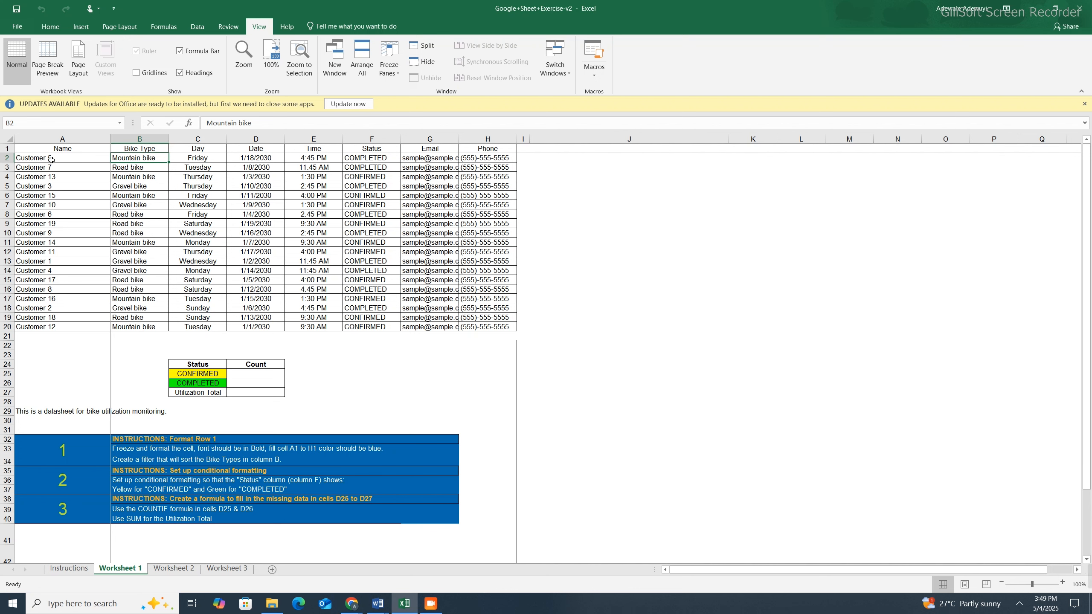
- Make the customer entries in cells A2 to A20 bold
{"action": "left_click_drag", "start_coordinate": [51, 158], "coordinate": [64, 328]}
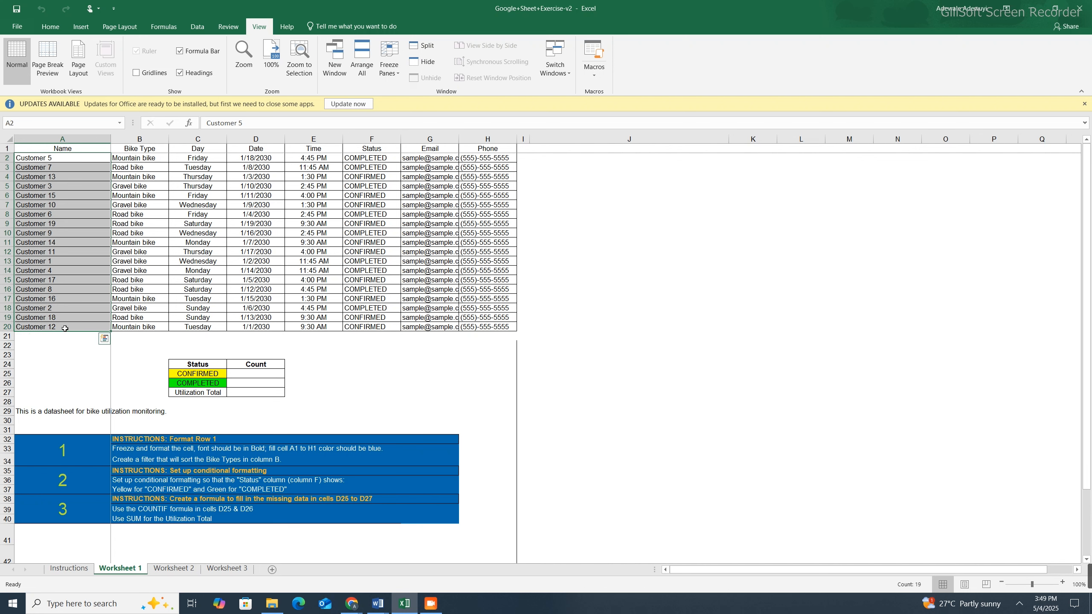
{"action": "left_click", "coordinate": [46, 24]}
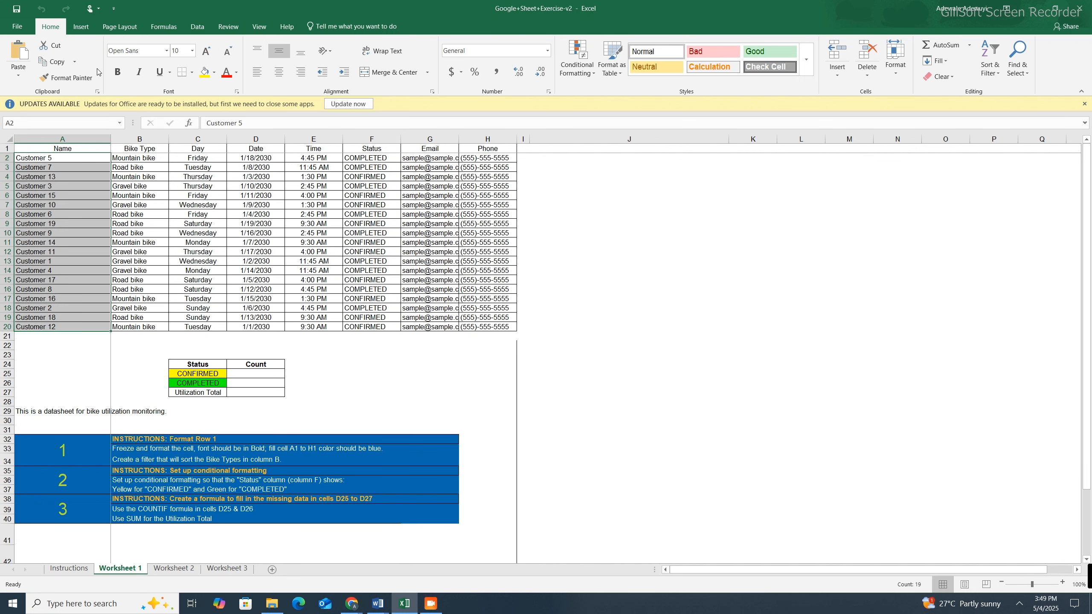
{"action": "left_click", "coordinate": [117, 71]}
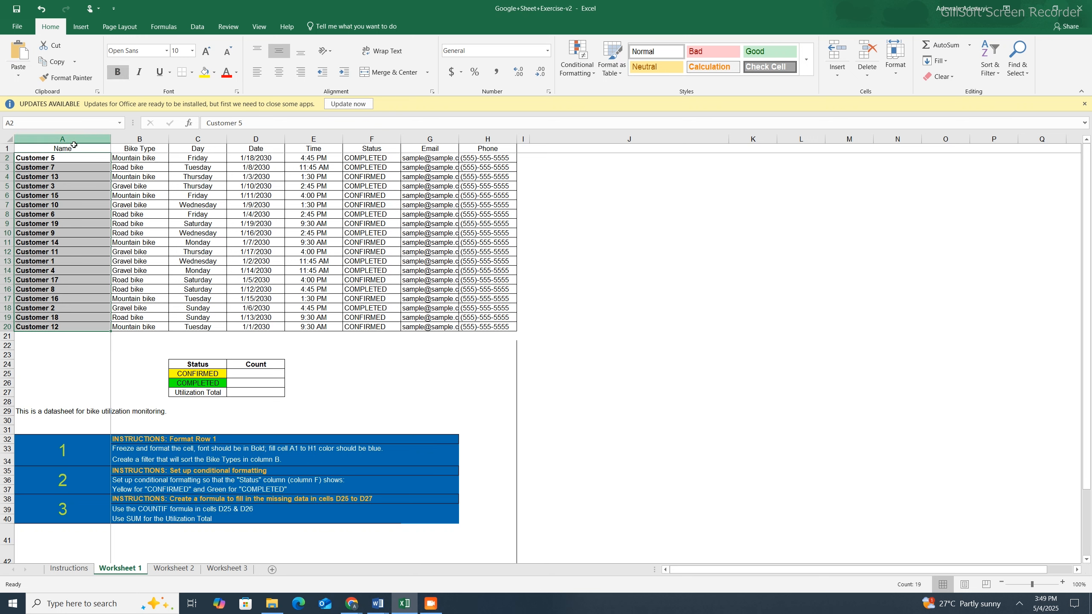
- Make the header labels in cells A1 to H1 bold
{"action": "left_click", "coordinate": [59, 148]}
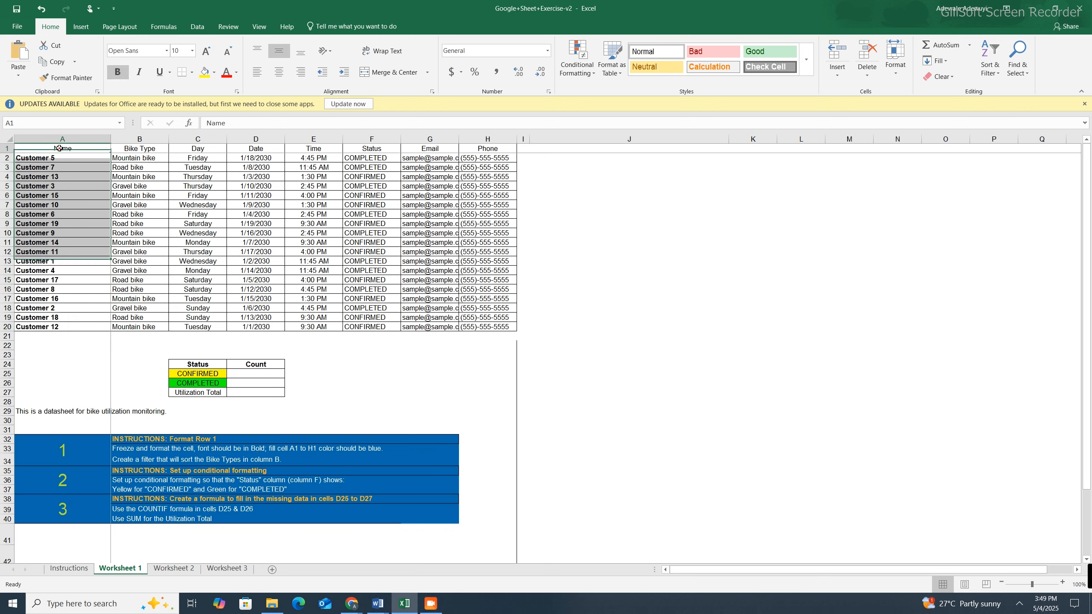
{"action": "left_click_drag", "start_coordinate": [59, 148], "coordinate": [465, 152]}
{"action": "left_click", "coordinate": [117, 73]}
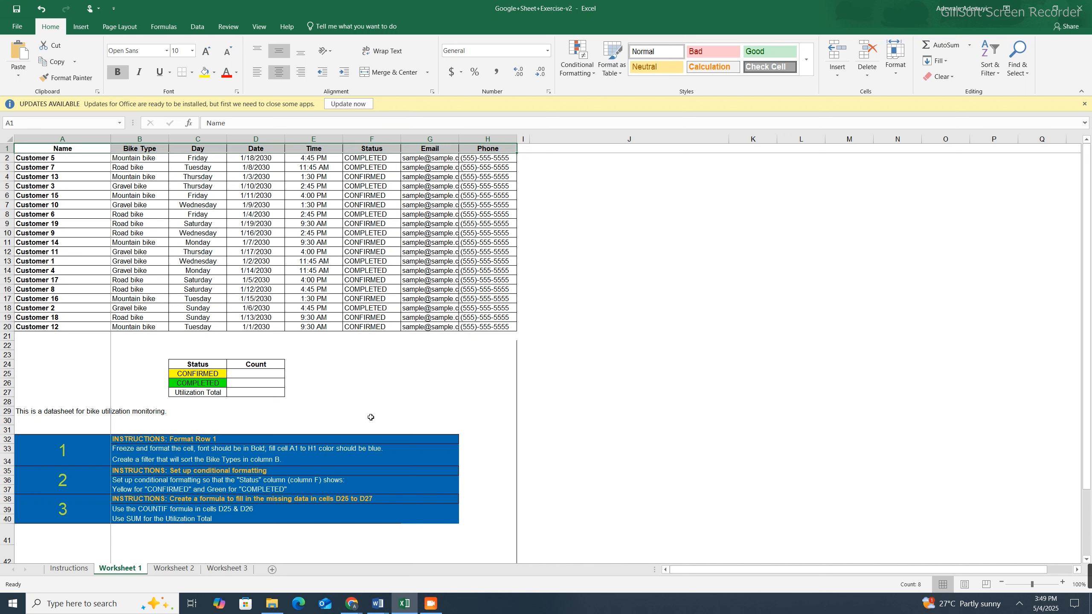
- Fill header cells A1 to H1 with the standard blue color
{"action": "left_click", "coordinate": [388, 380]}
{"action": "left_click_drag", "start_coordinate": [73, 149], "coordinate": [479, 149]}
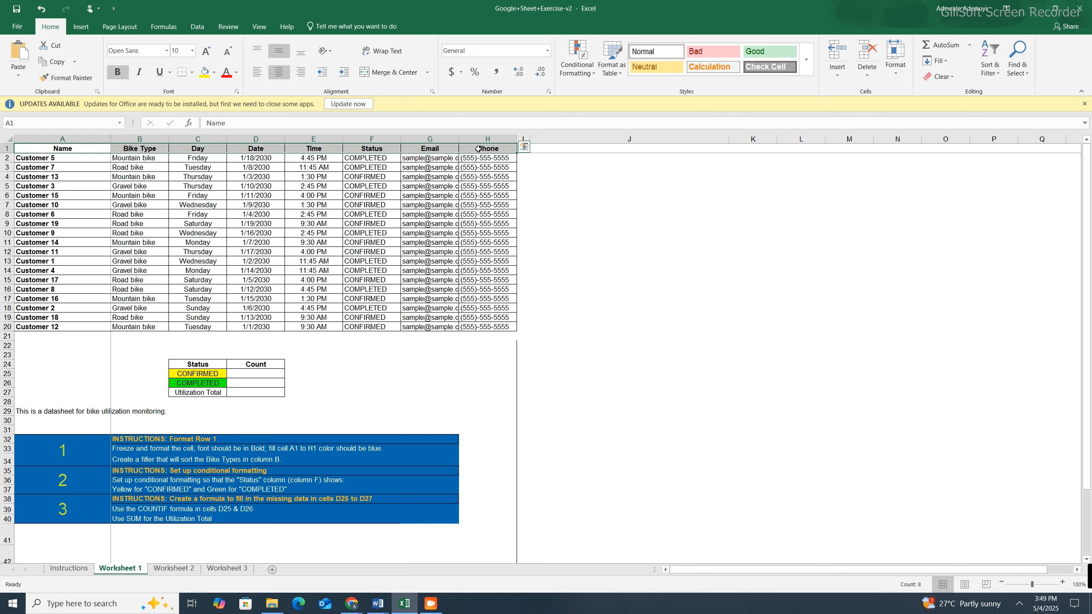
{"action": "left_click", "coordinate": [214, 73]}
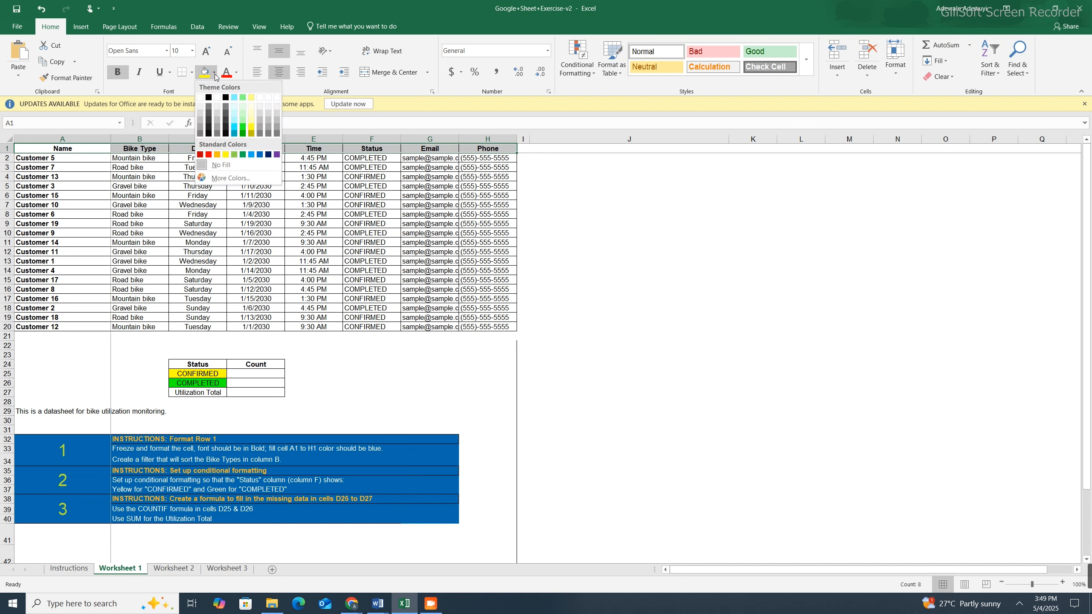
{"action": "left_click", "coordinate": [260, 155]}
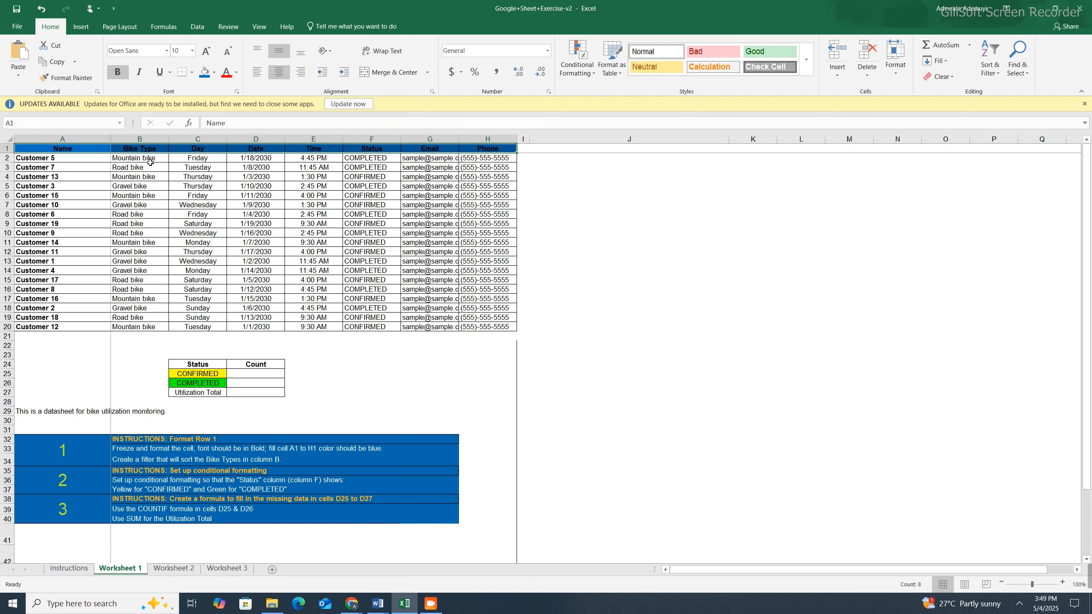
- Look over the Bike Type entries in column B and turn on filtering for the data table's header row
{"action": "left_click", "coordinate": [141, 150]}
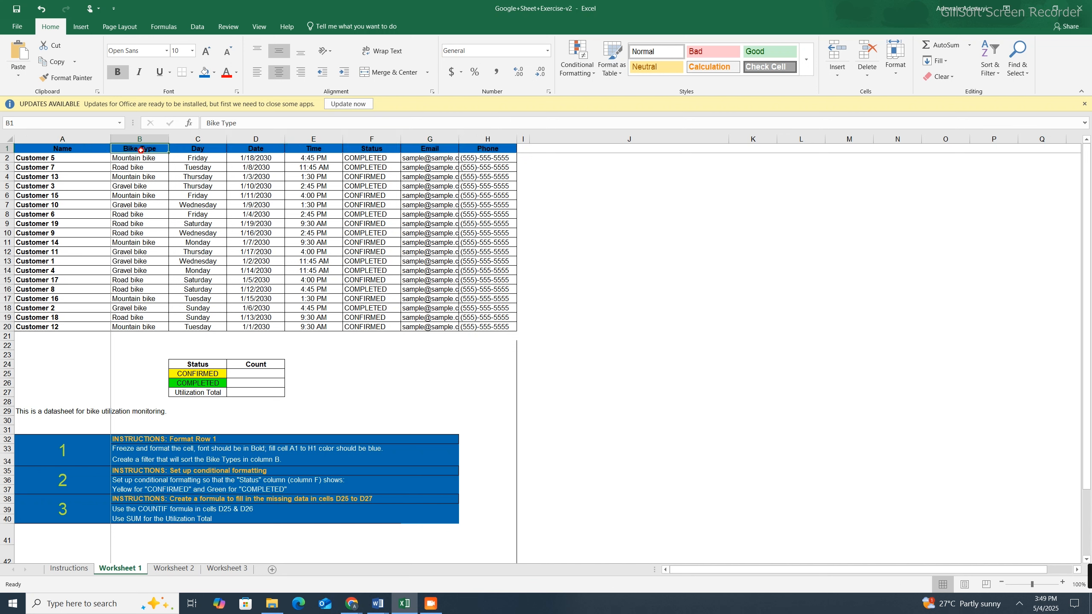
{"action": "left_click", "coordinate": [134, 187]}
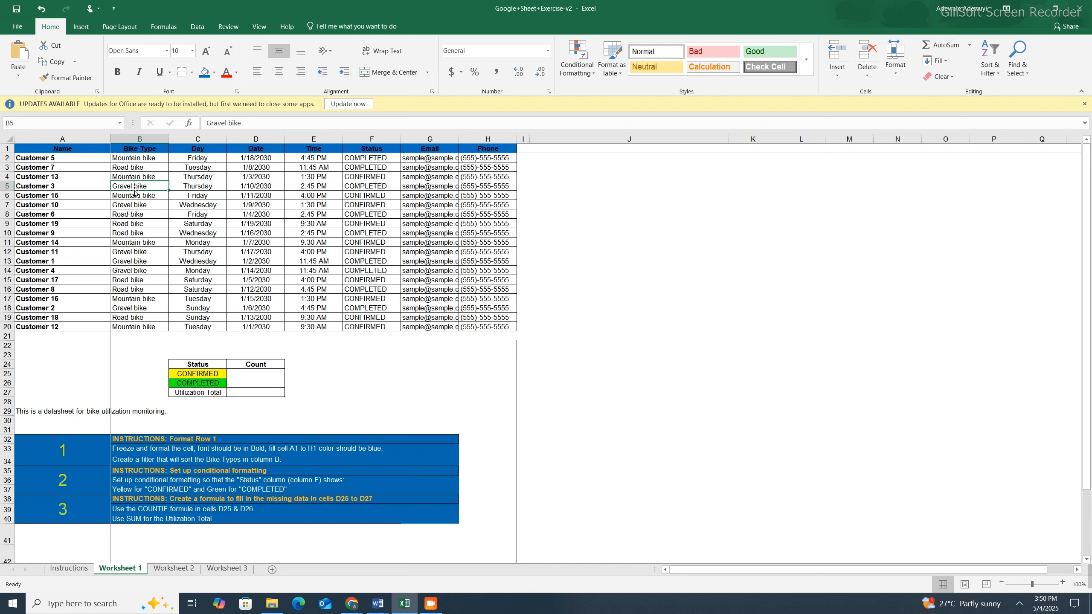
{"action": "left_click", "coordinate": [135, 198]}
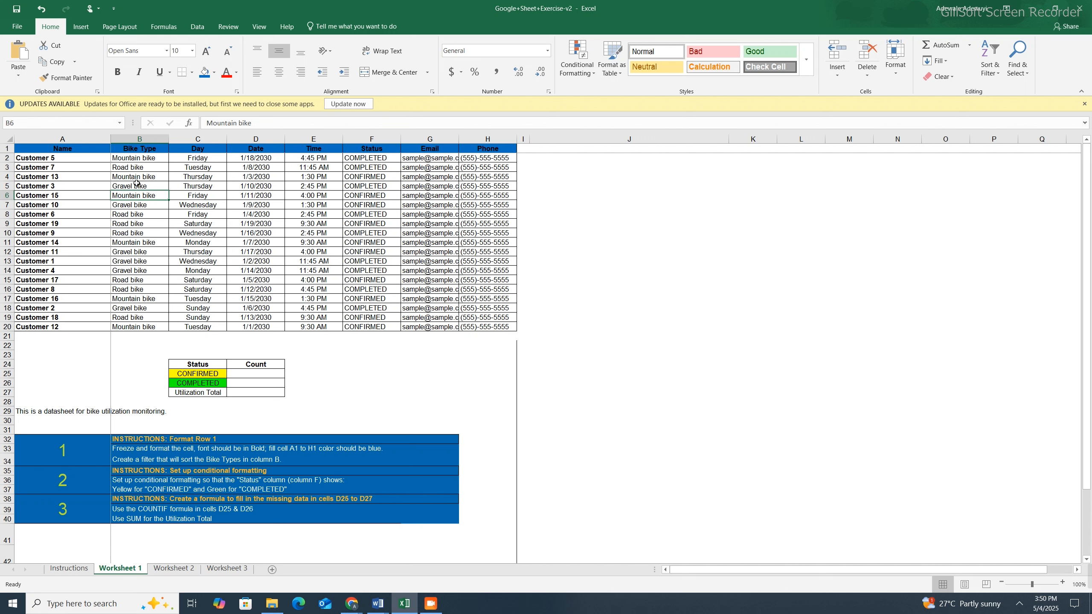
{"action": "left_click", "coordinate": [131, 159]}
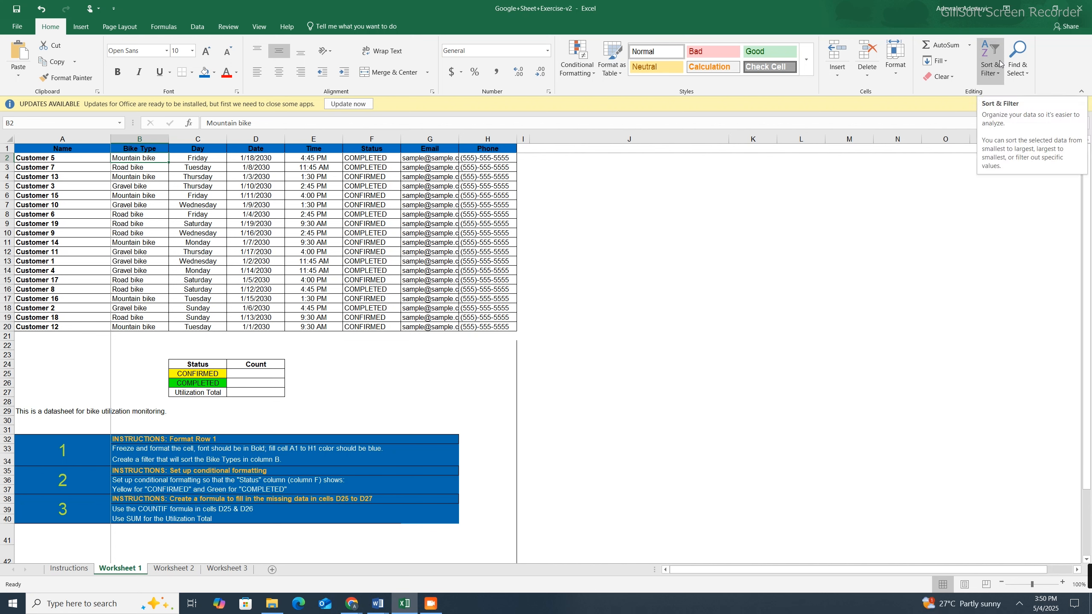
{"action": "left_click", "coordinate": [666, 266]}
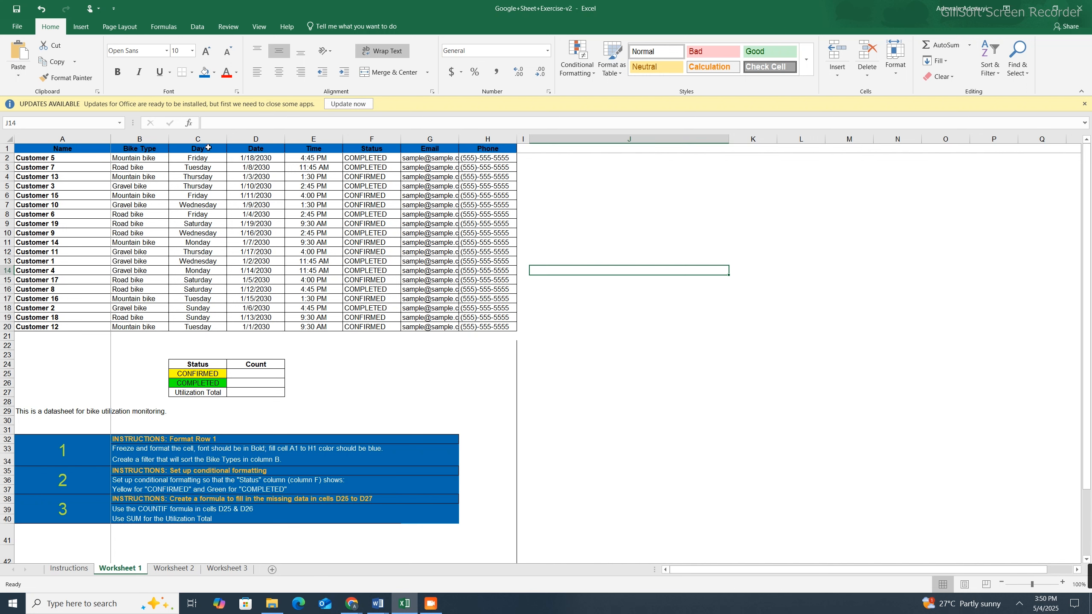
{"action": "left_click", "coordinate": [223, 158]}
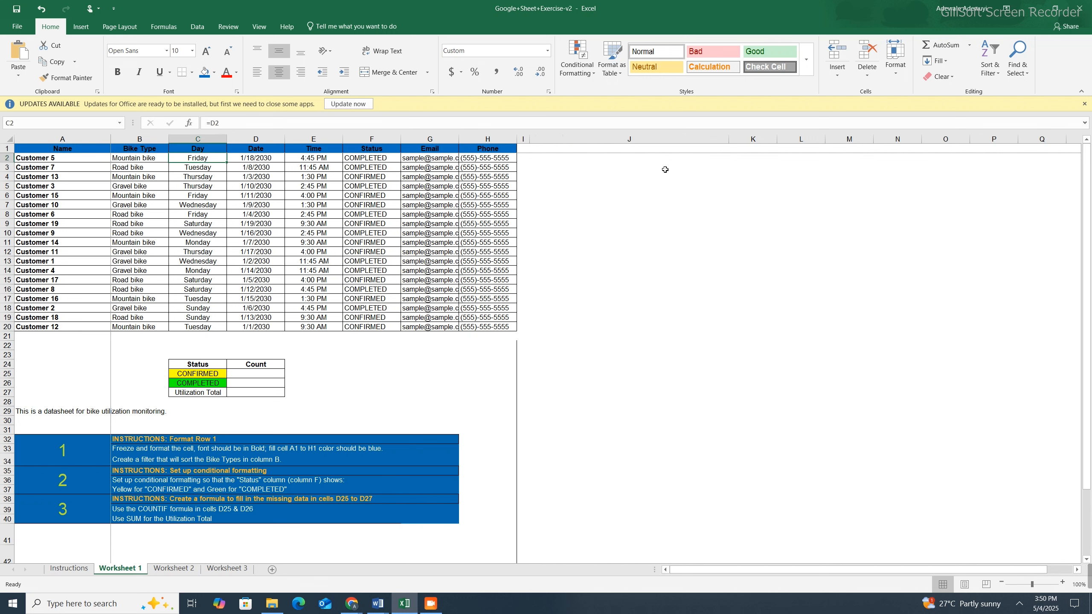
{"action": "left_click", "coordinate": [991, 79]}
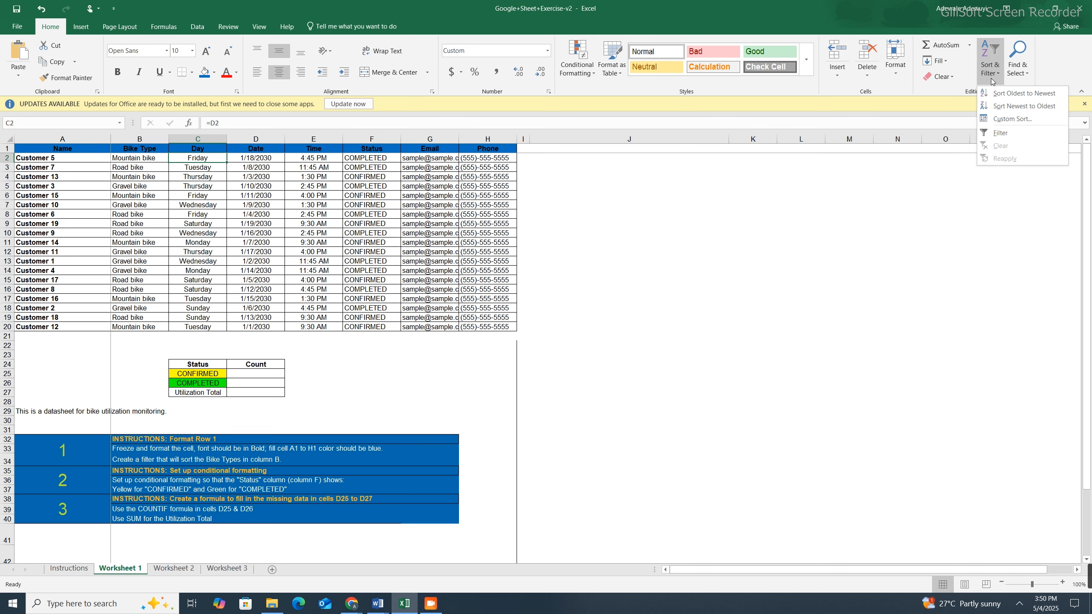
{"action": "left_click", "coordinate": [997, 138]}
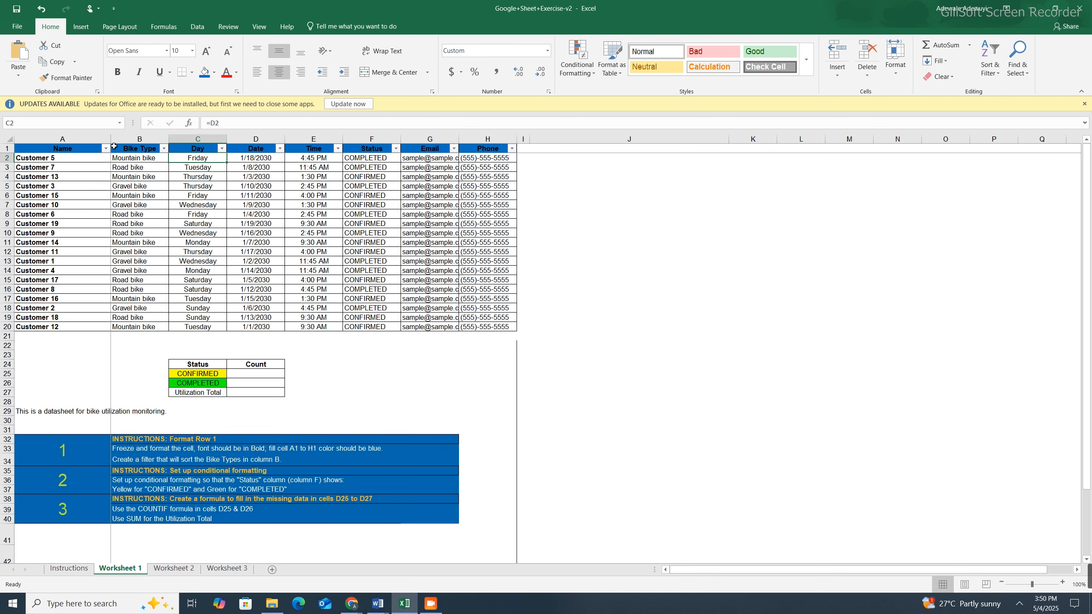
- Examine the sort and filter choices offered for the Name and Bike Type columns
{"action": "left_click", "coordinate": [106, 149]}
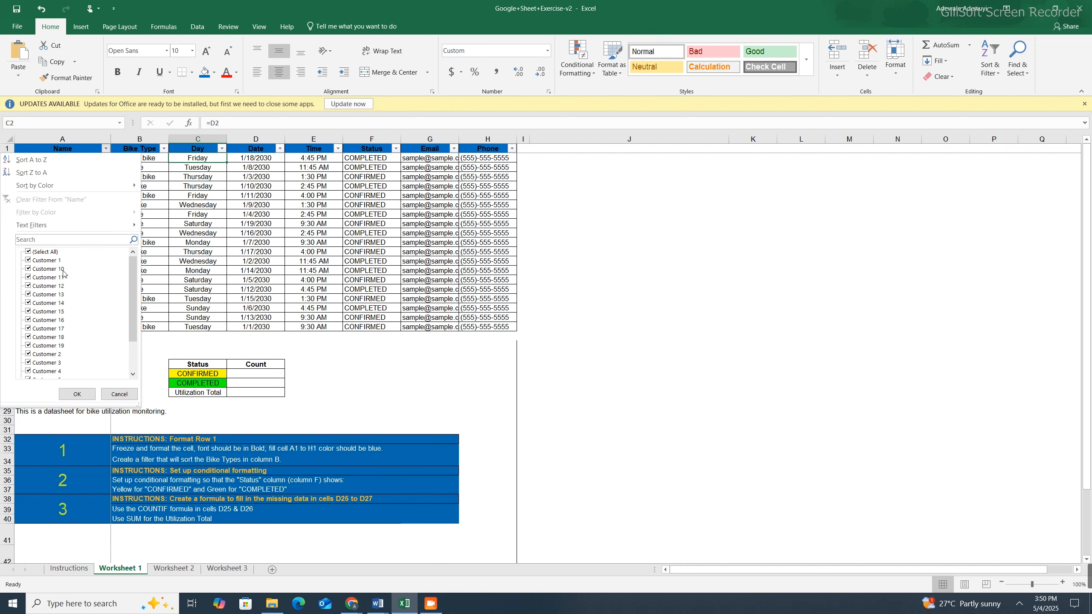
{"action": "scroll", "coordinate": [58, 302], "scroll_direction": "down", "scroll_amount": 3}
{"action": "scroll", "coordinate": [58, 302], "scroll_direction": "up", "scroll_amount": 3}
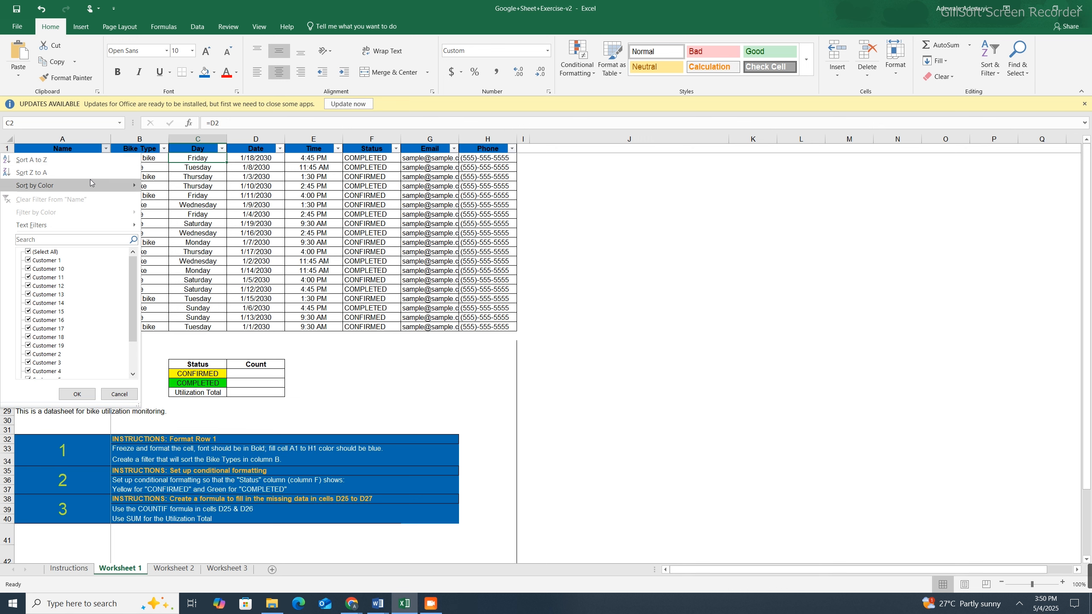
{"action": "mouse_move", "coordinate": [90, 183]}
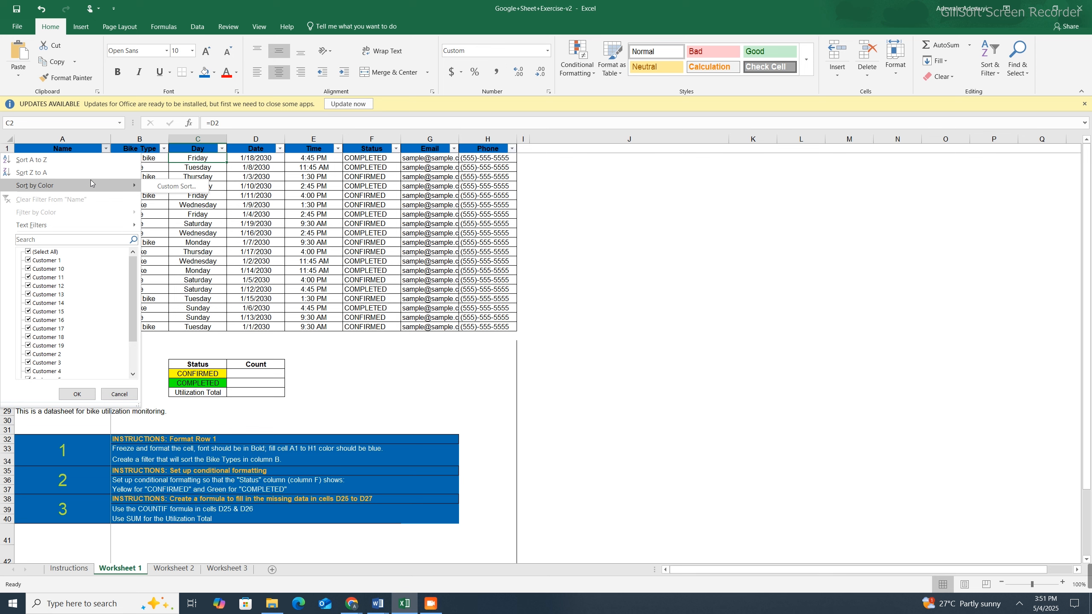
{"action": "left_click", "coordinate": [164, 149]}
{"action": "left_click", "coordinate": [164, 149]}
{"action": "left_click", "coordinate": [164, 149]}
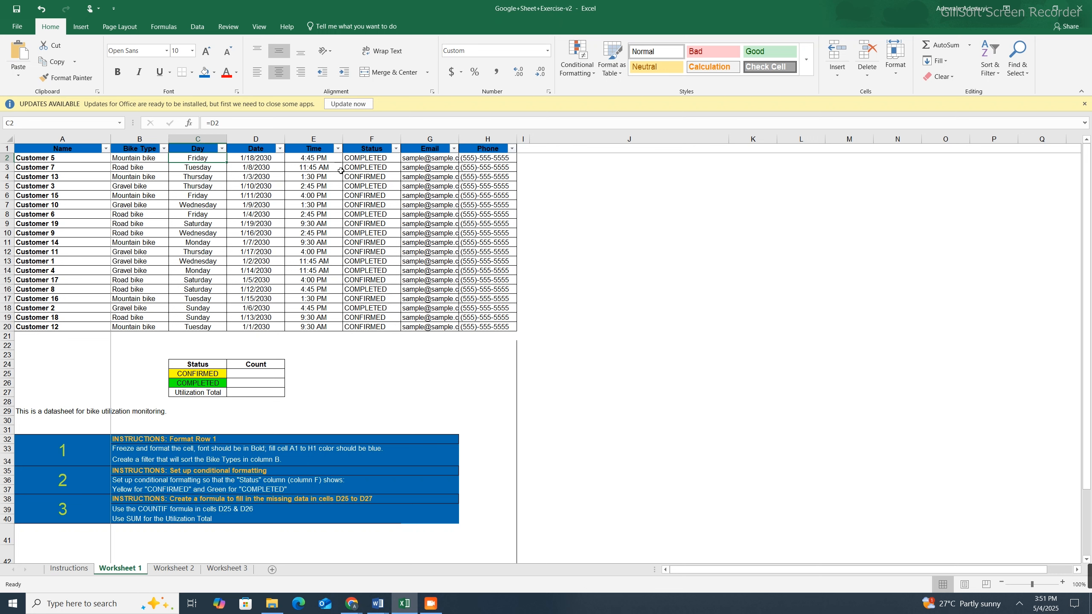
- Remove filtering from the whole header row and apply a filter only to the Bike Type column, cells B1 to B20
{"action": "left_click", "coordinate": [984, 64]}
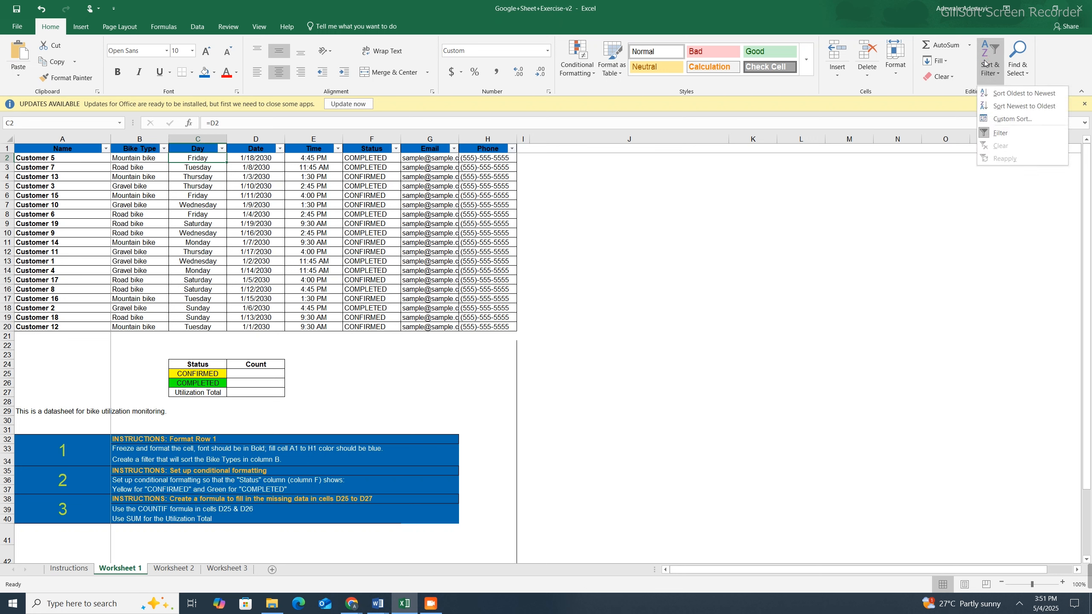
{"action": "left_click", "coordinate": [995, 134]}
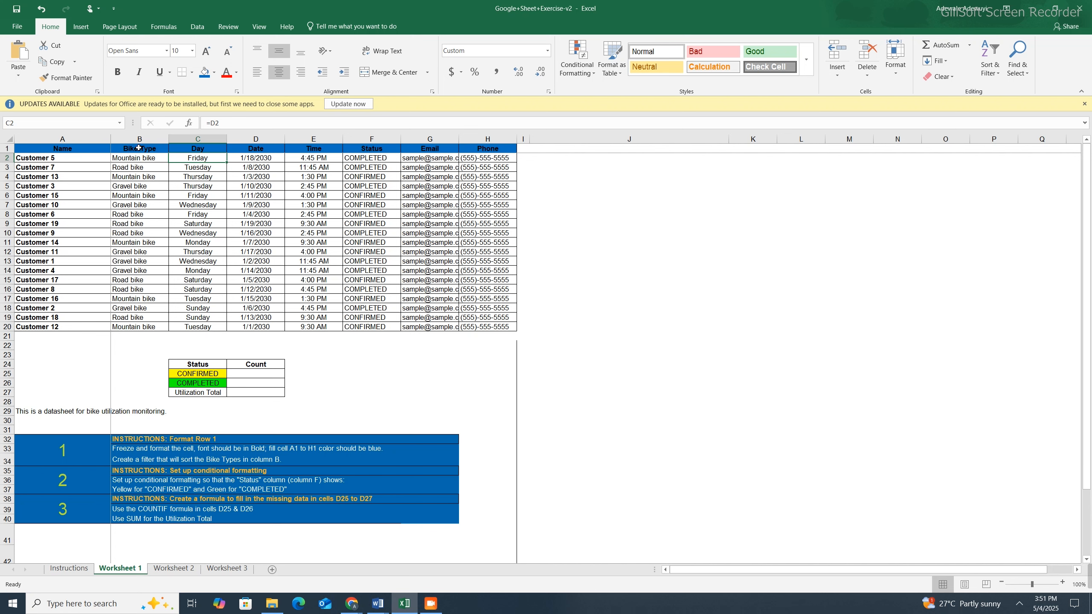
{"action": "left_click_drag", "start_coordinate": [139, 148], "coordinate": [136, 327]}
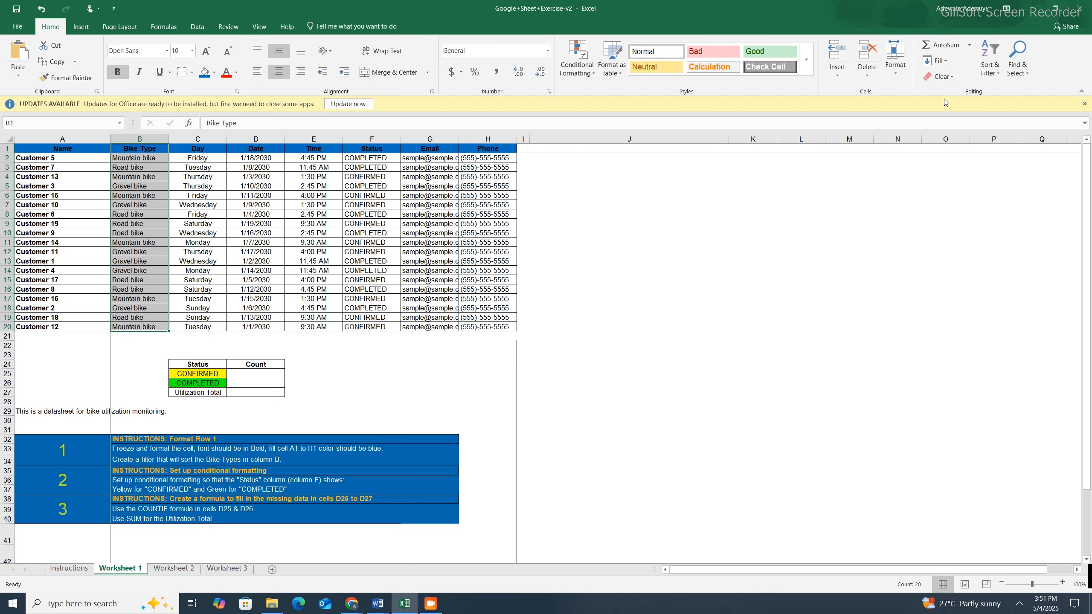
{"action": "left_click", "coordinate": [985, 78]}
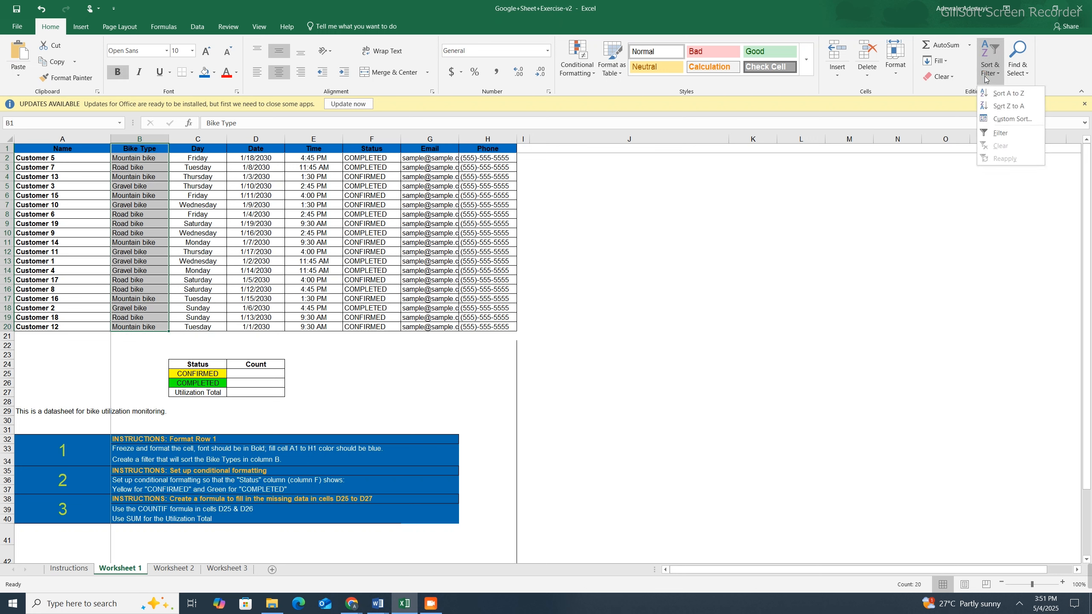
{"action": "left_click", "coordinate": [998, 134]}
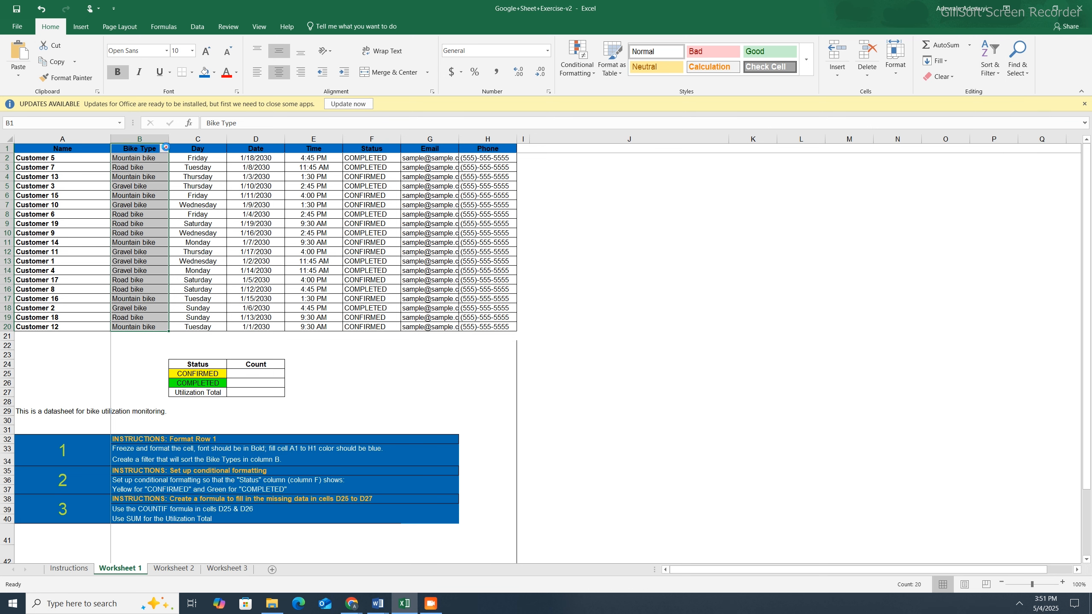
- Filter the Bike Type column to show only the Gravel bike rows
{"action": "left_click", "coordinate": [166, 148]}
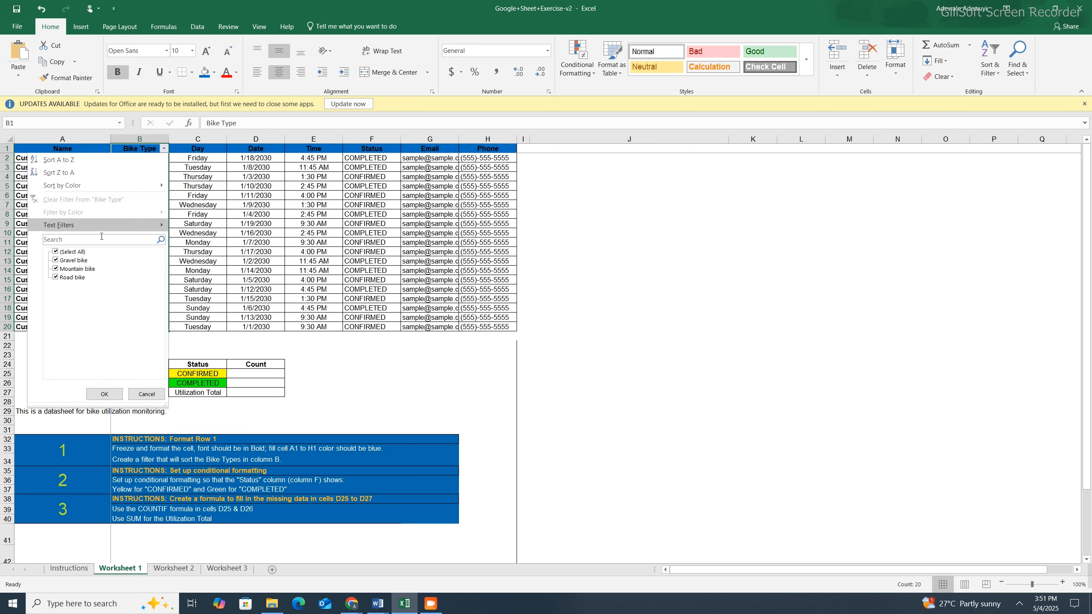
{"action": "left_click", "coordinate": [55, 251]}
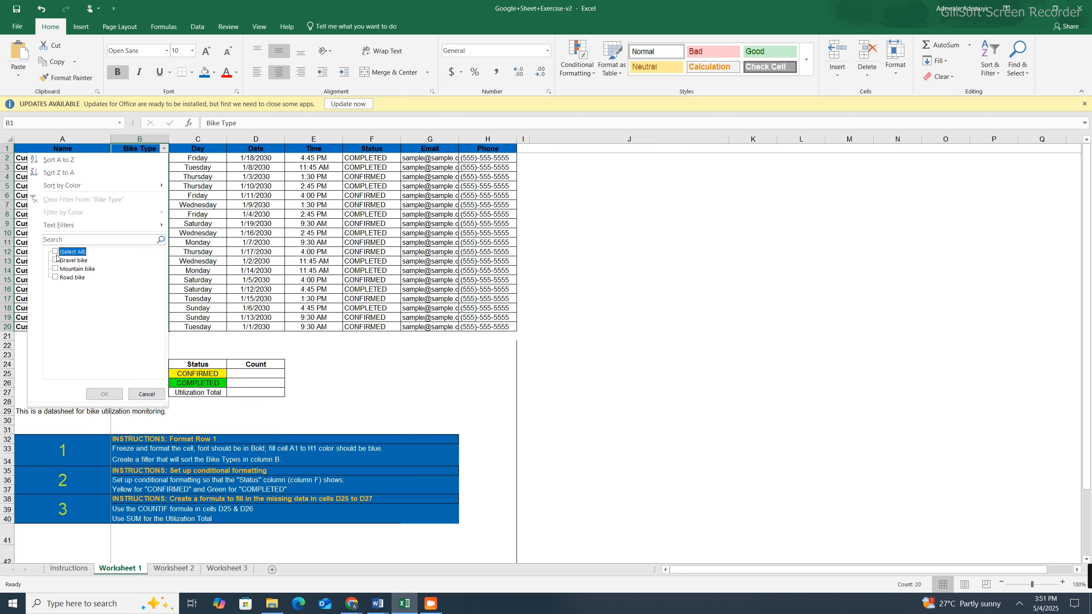
{"action": "left_click", "coordinate": [56, 260]}
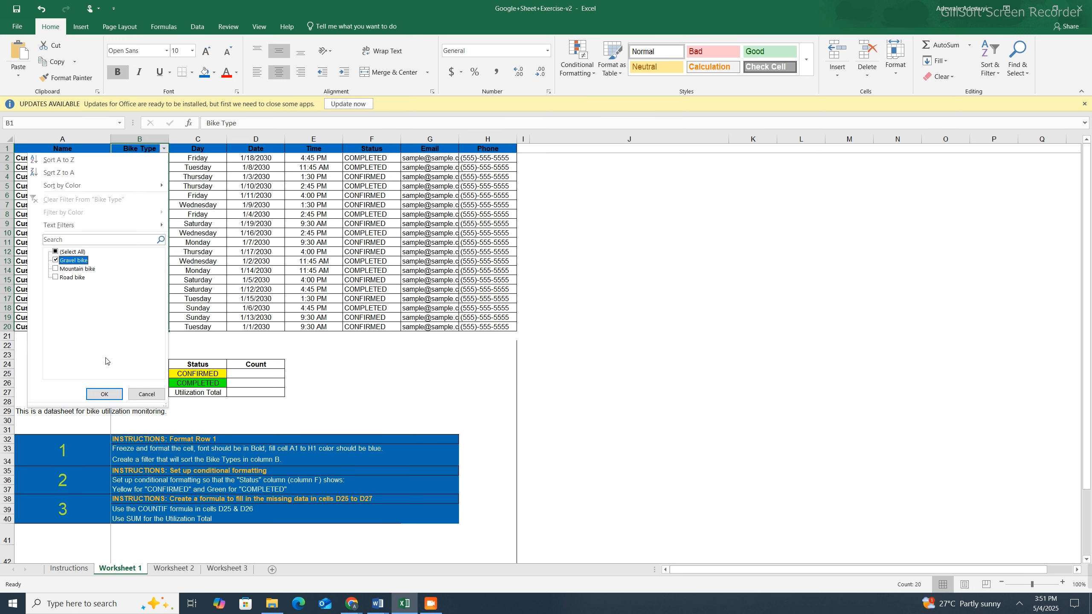
{"action": "left_click", "coordinate": [103, 393]}
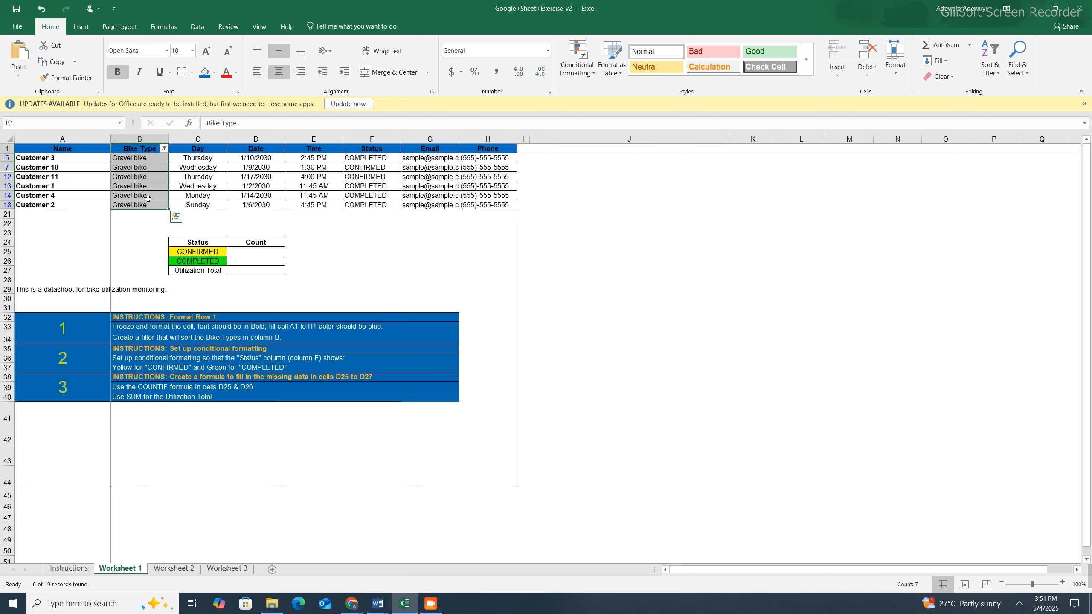
- Change the Bike Type filter to show only Mountain bike rows, excluding Gravel bike
{"action": "left_click", "coordinate": [164, 149]}
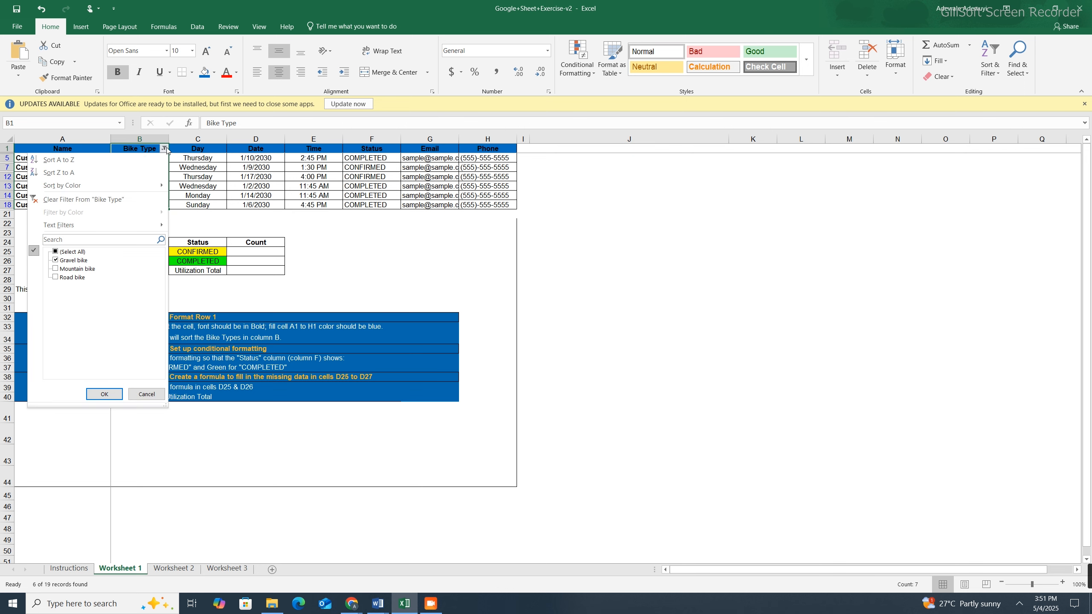
{"action": "left_click", "coordinate": [55, 269]}
{"action": "left_click", "coordinate": [56, 260]}
{"action": "left_click", "coordinate": [103, 393]}
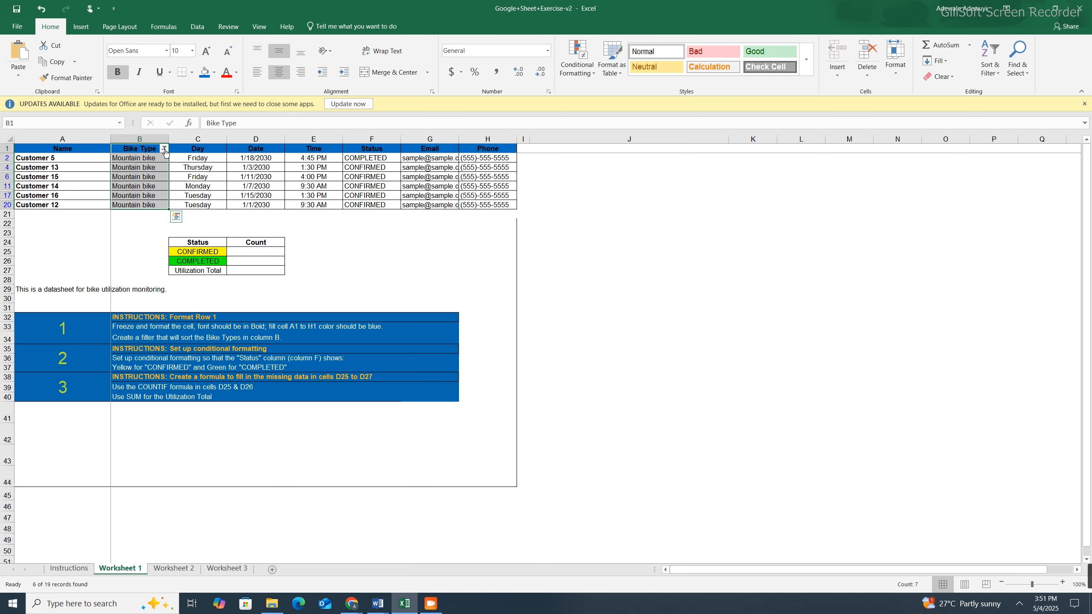
- Open the Bike Type column's filter choices
{"action": "left_click", "coordinate": [164, 148]}
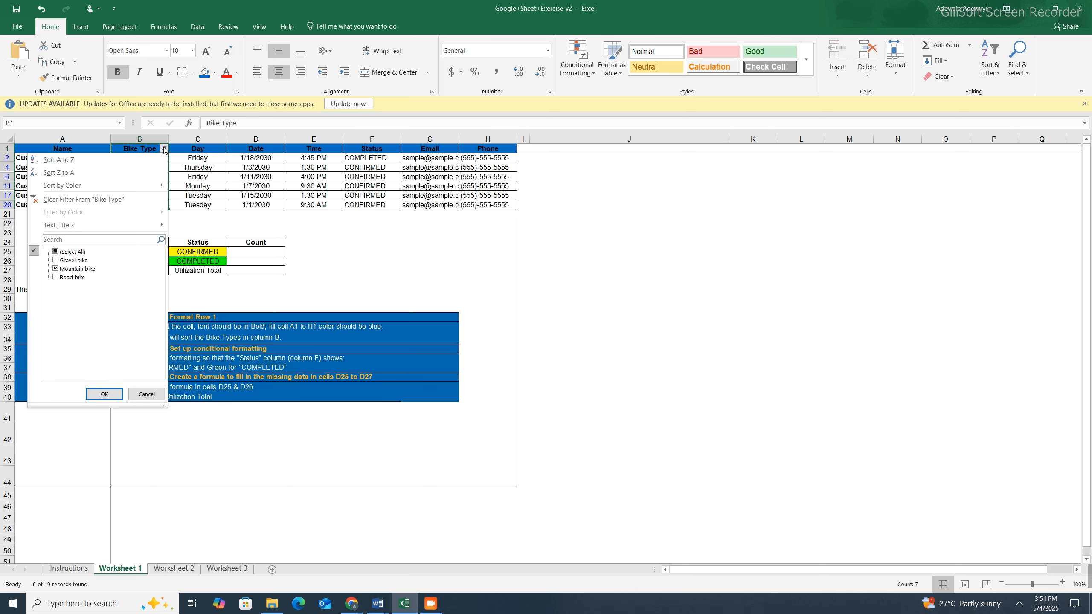